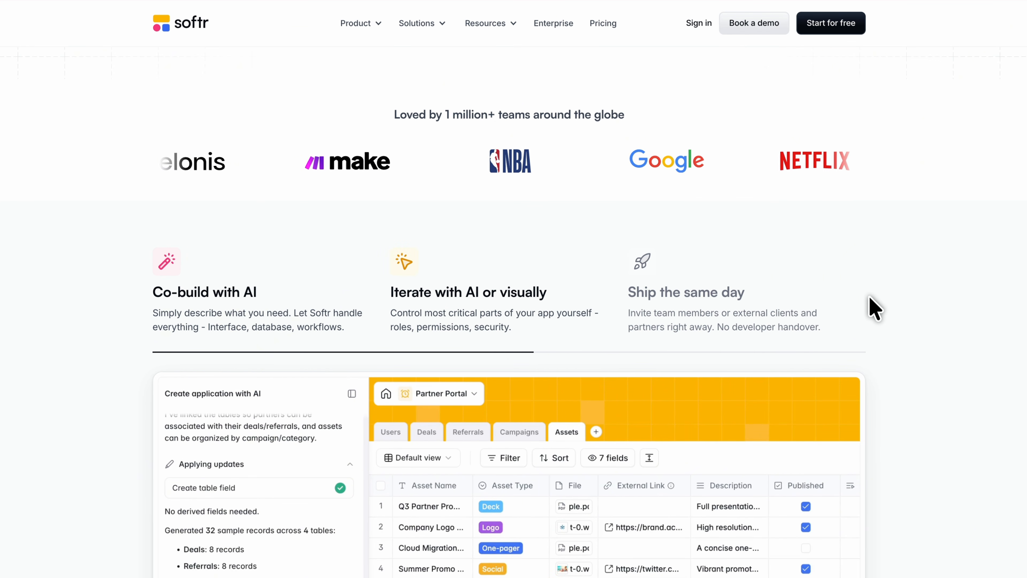
Examine the Softr homepage's Co-build with AI demo and the use cases from Dashboards & Reporting to Knowledge Management.
scroll(869, 296, "down", 2)
scroll(869, 301, "down", 1)
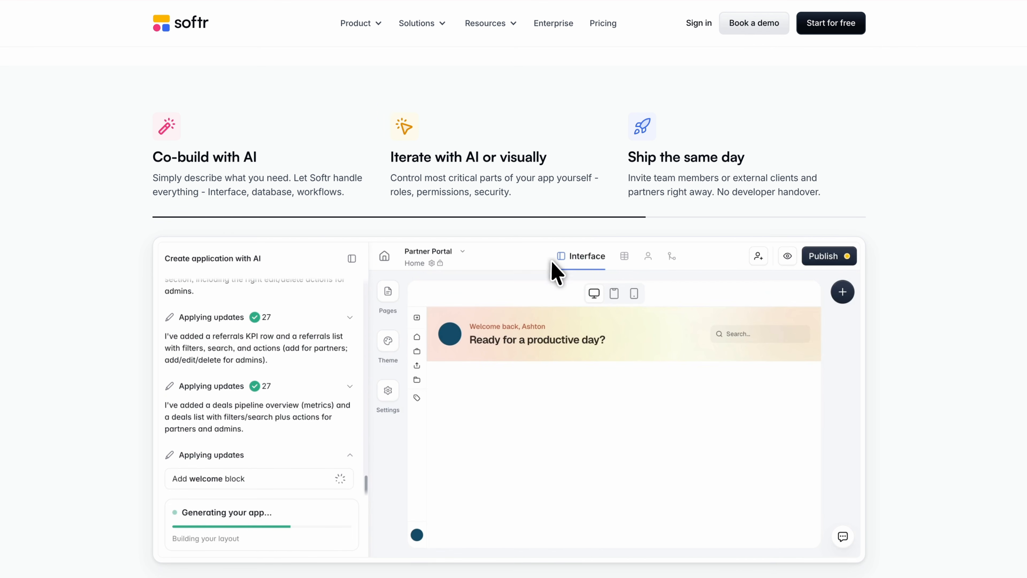
left_click(267, 188)
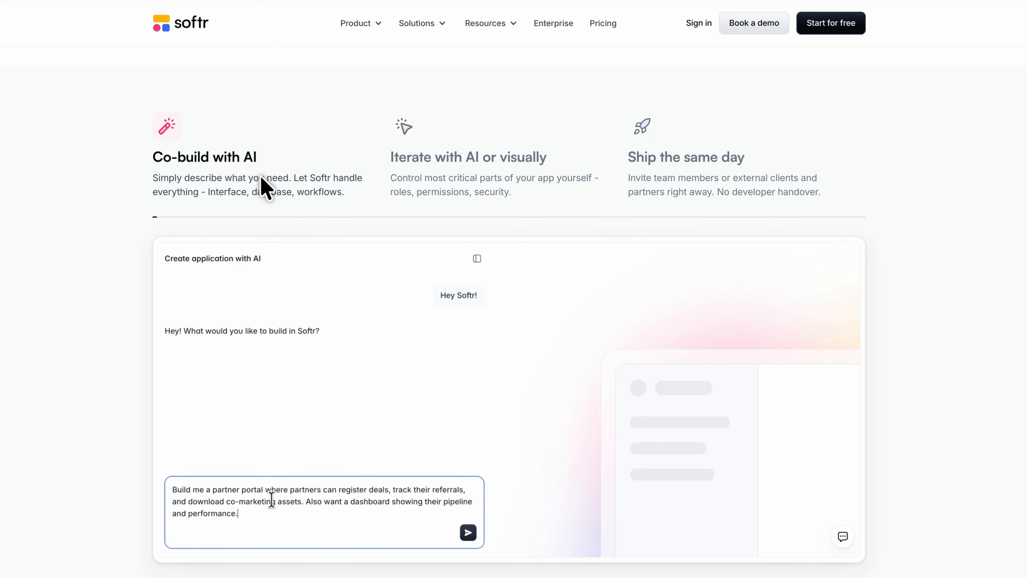
scroll(261, 314, "down", 5)
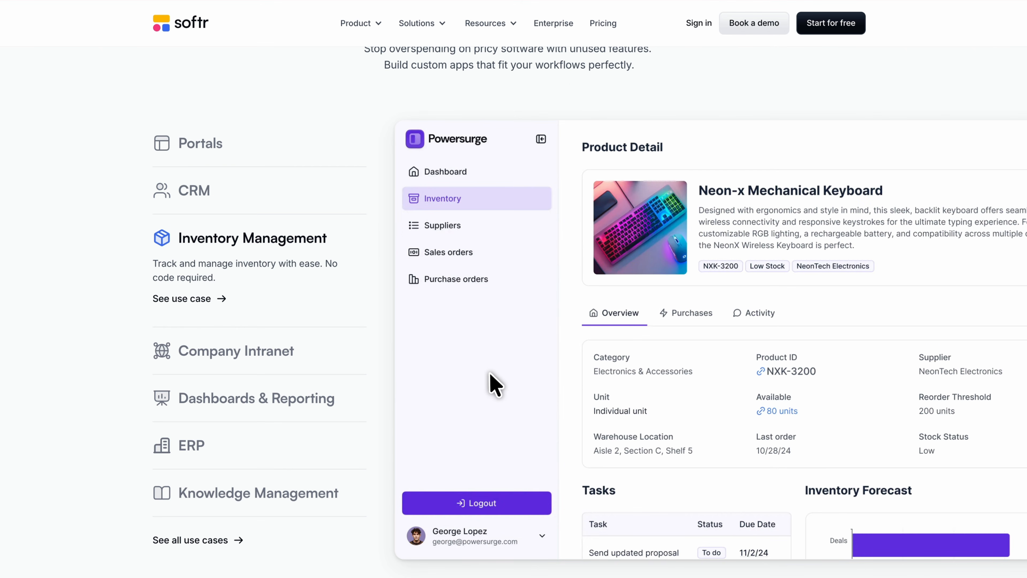
scroll(490, 378, "down", 2)
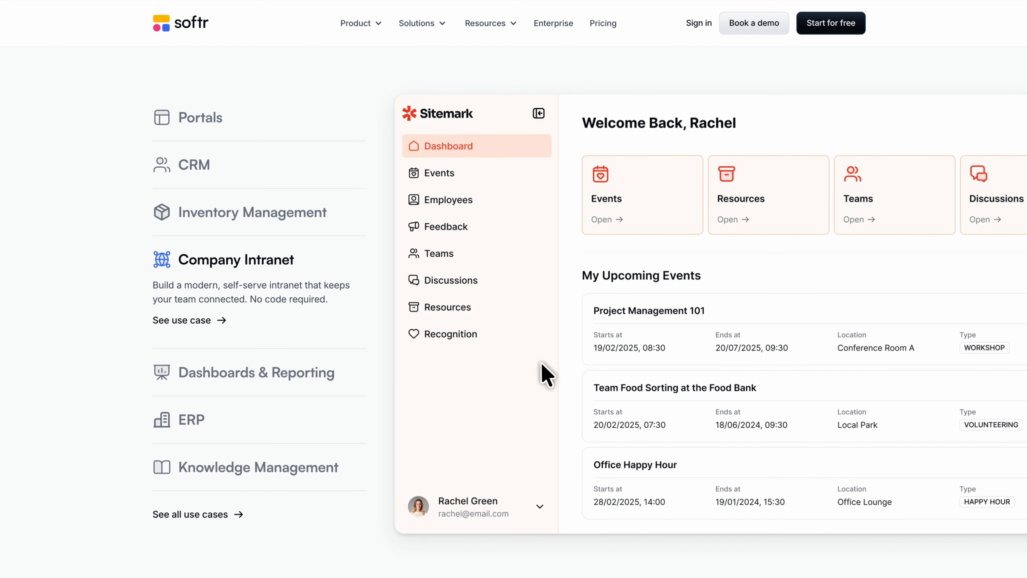
left_click(229, 367)
left_click(285, 411)
left_click(298, 472)
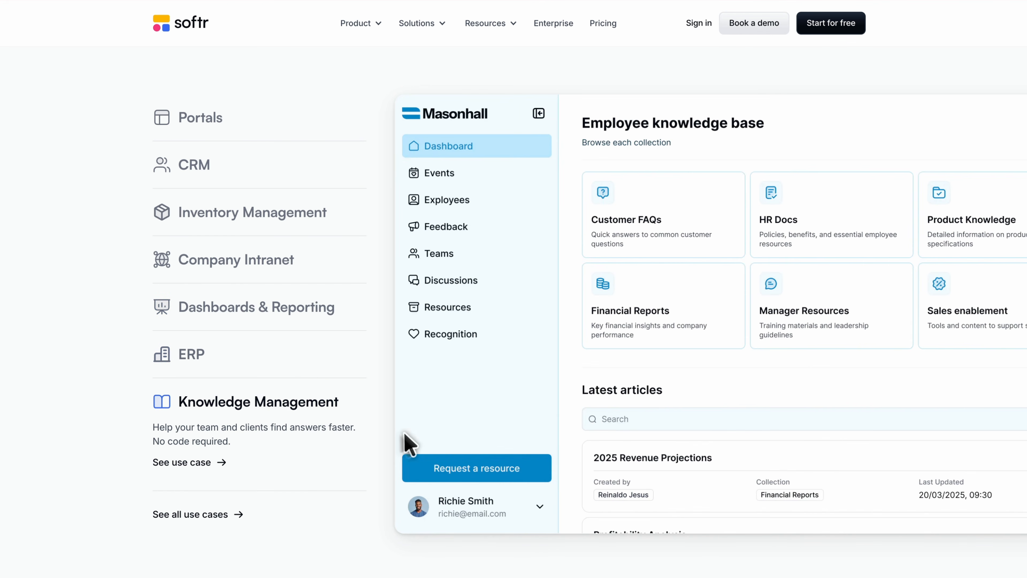
scroll(808, 380, "down", 10)
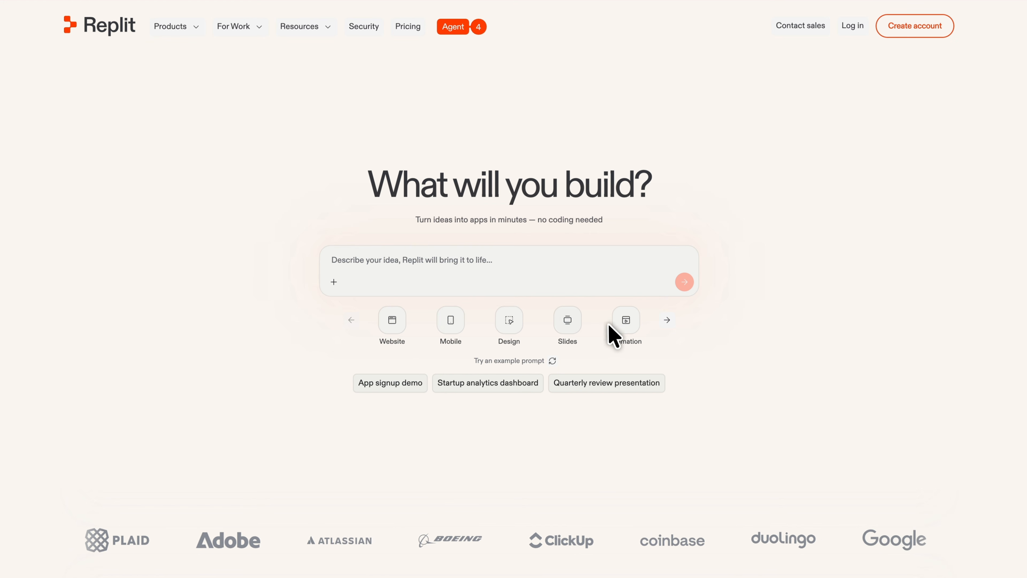
Examine Replit's homepage, covering the project types under the prompt box, the Agent 4 features and the platform capabilities.
left_click(666, 321)
left_click(666, 320)
scroll(613, 323, "left", 2)
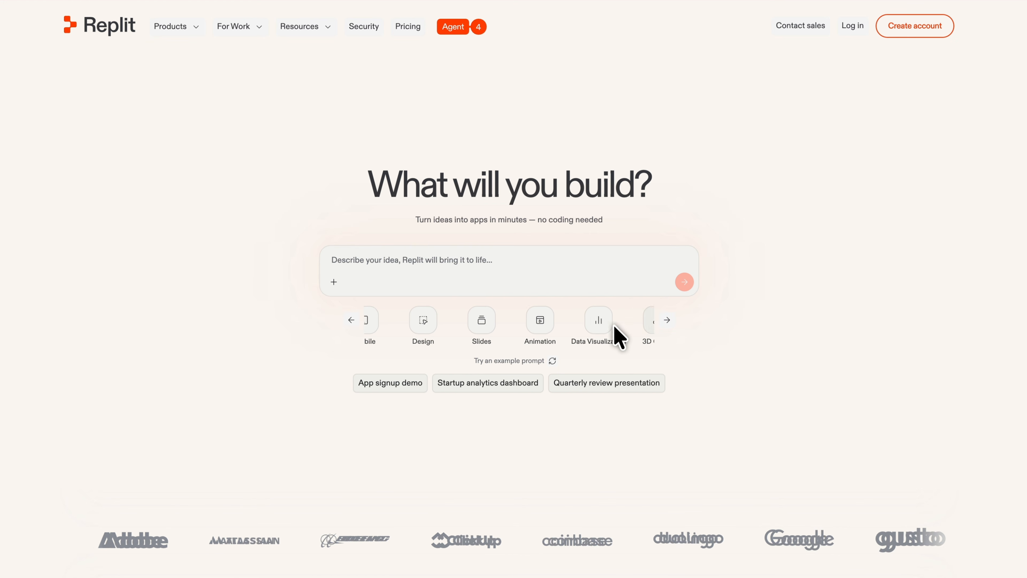
scroll(622, 328, "right", 5)
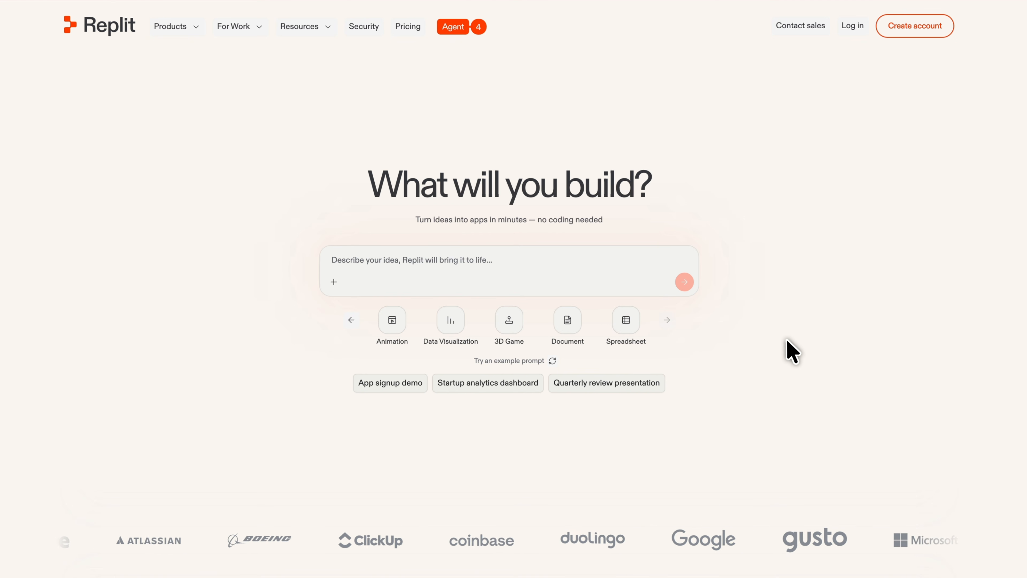
scroll(786, 347, "down", 6)
scroll(793, 352, "down", 7)
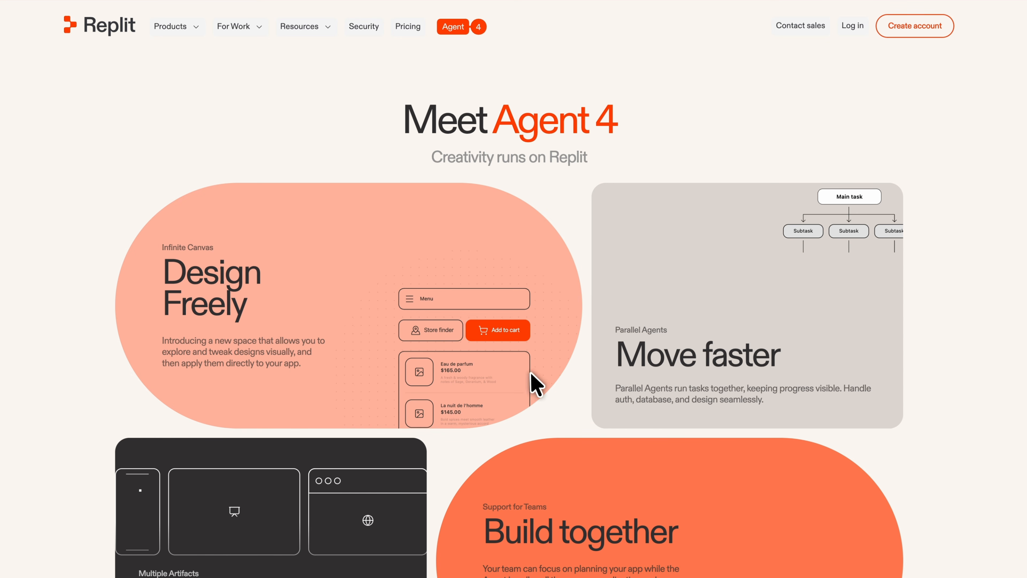
scroll(970, 344, "down", 5)
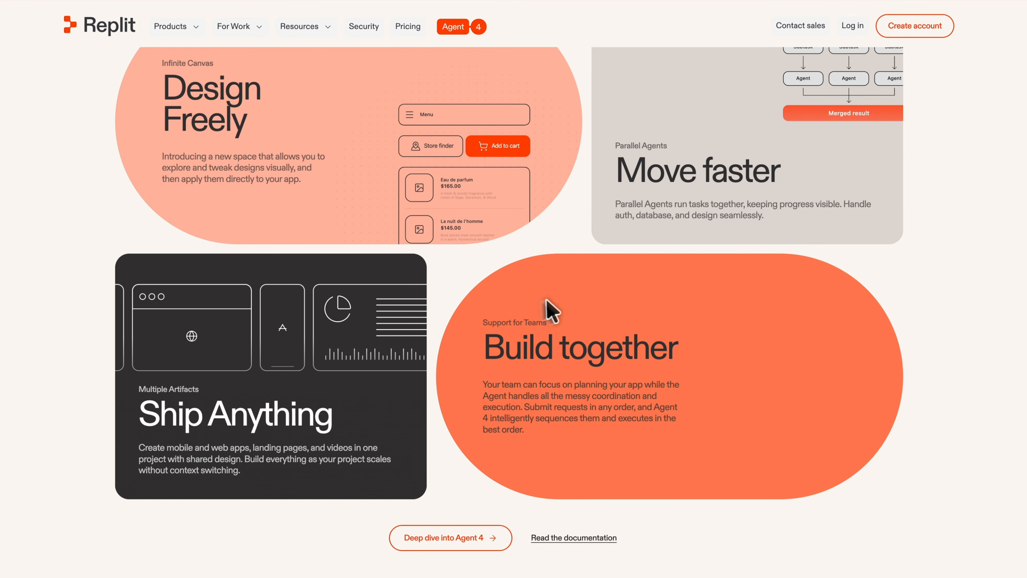
scroll(983, 307, "down", 11)
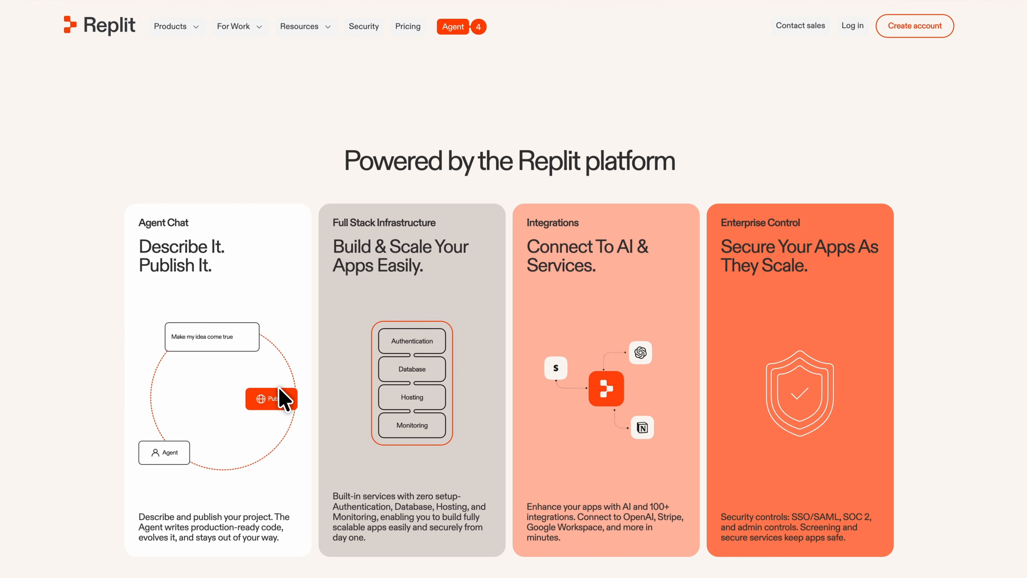
scroll(967, 358, "down", 12)
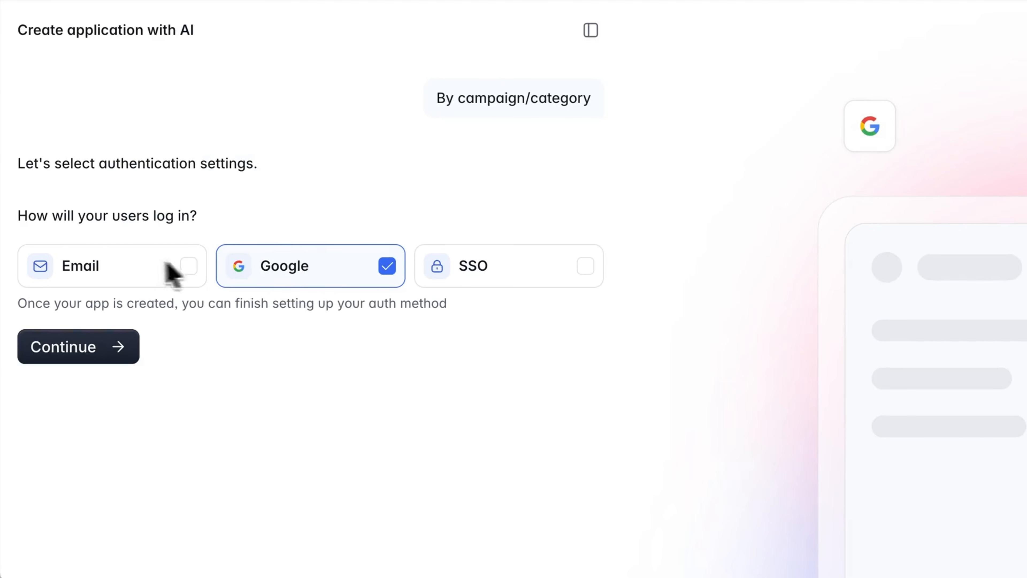
Finish the partner portal setup in Softr with Email and Google login and a theme, and start creating the application.
left_click(131, 269)
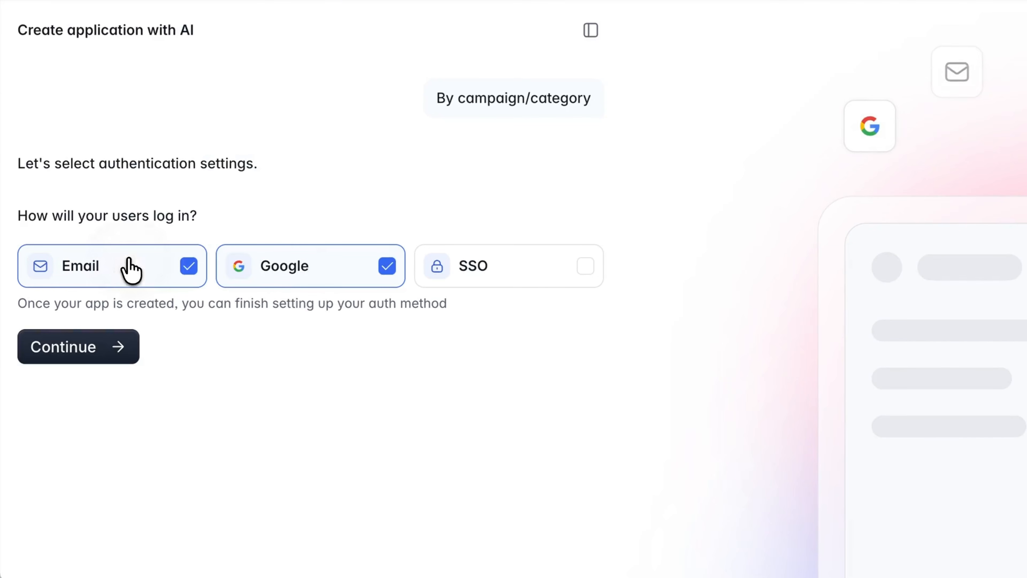
left_click(100, 360)
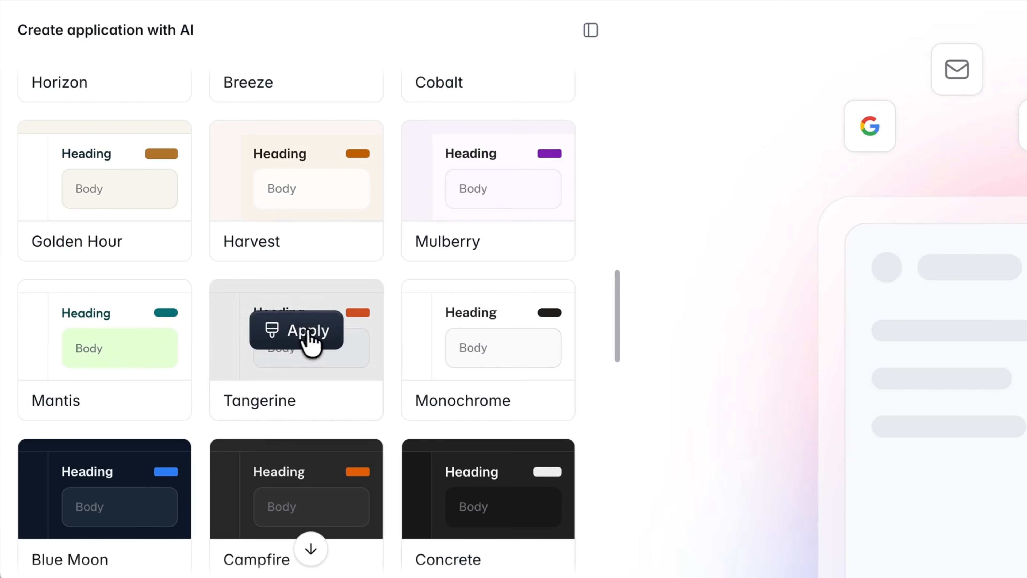
left_click(309, 342)
scroll(311, 342, "down", 4)
scroll(307, 348, "down", 6)
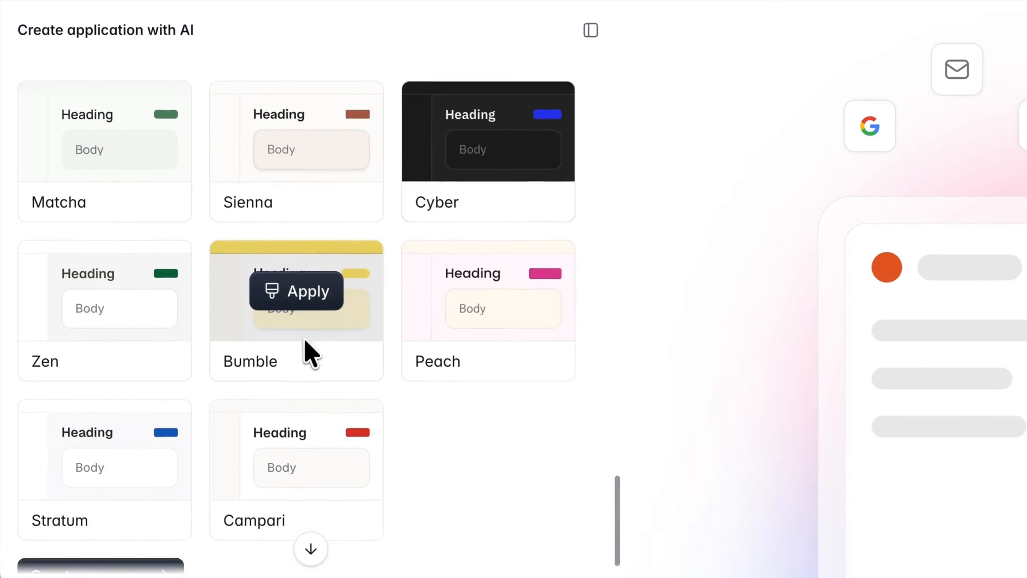
left_click(140, 548)
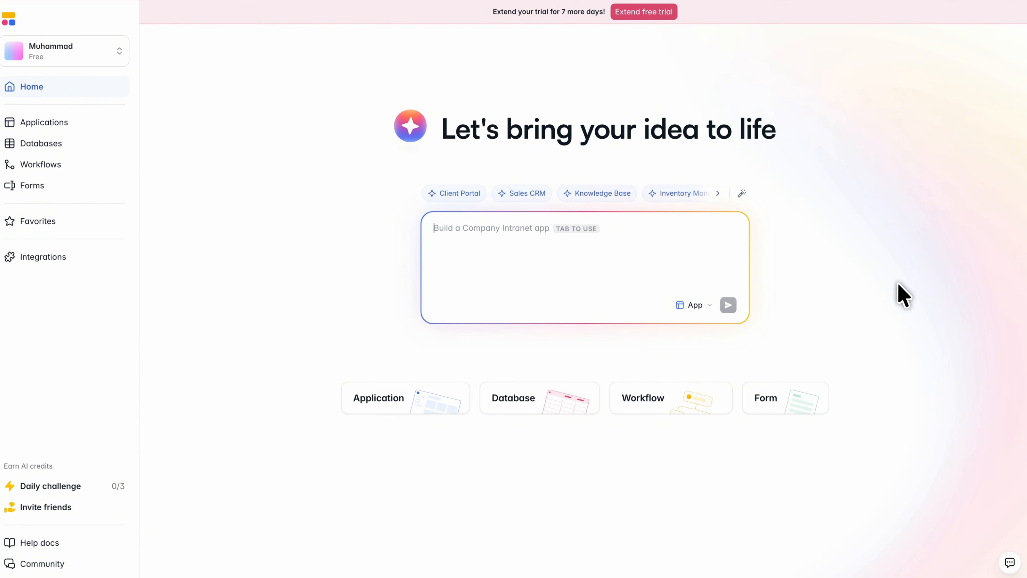
Submit an app prompt for a client portal with logins, active projects, requests, file uploads and status, plus an internal team dashboard for requests, stages and workflow.
type("I want a client portal where clients can log in, view their active projects, submit new requests, upload files, and see the status of everything in one place. On the internal side, my team needs a dashboard where they can review requests, update project stages, and trigger the next step in the workflow.")
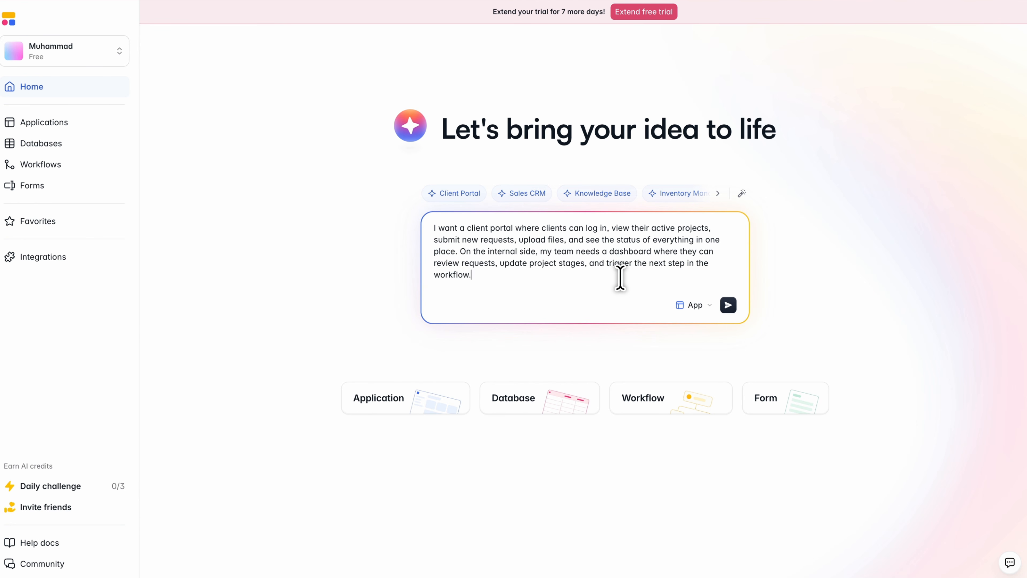
key("Return")
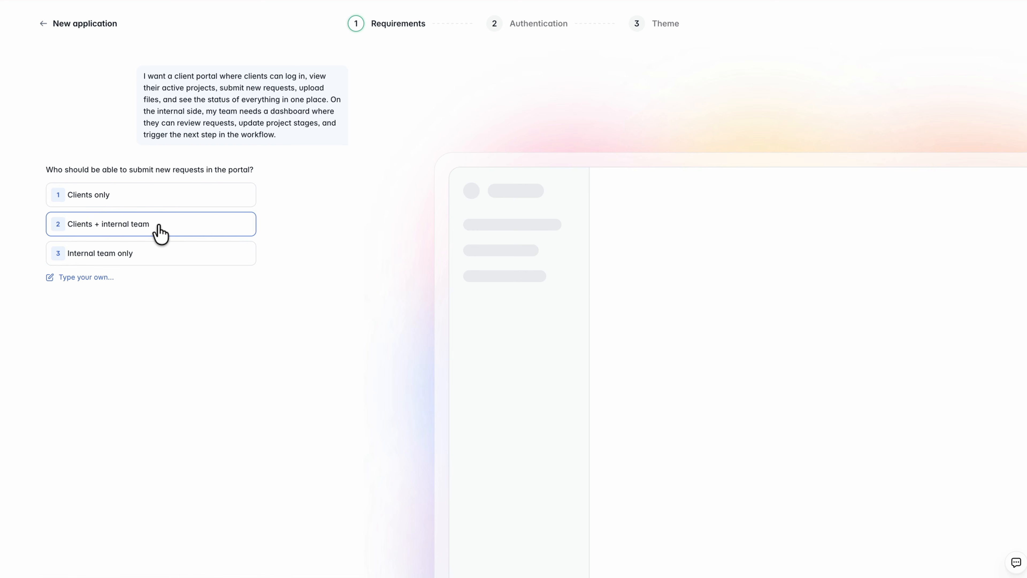
Configure the portal with requests from Clients + internal team, files uploaded to each project, multiple internal roles and Google login.
left_click(159, 226)
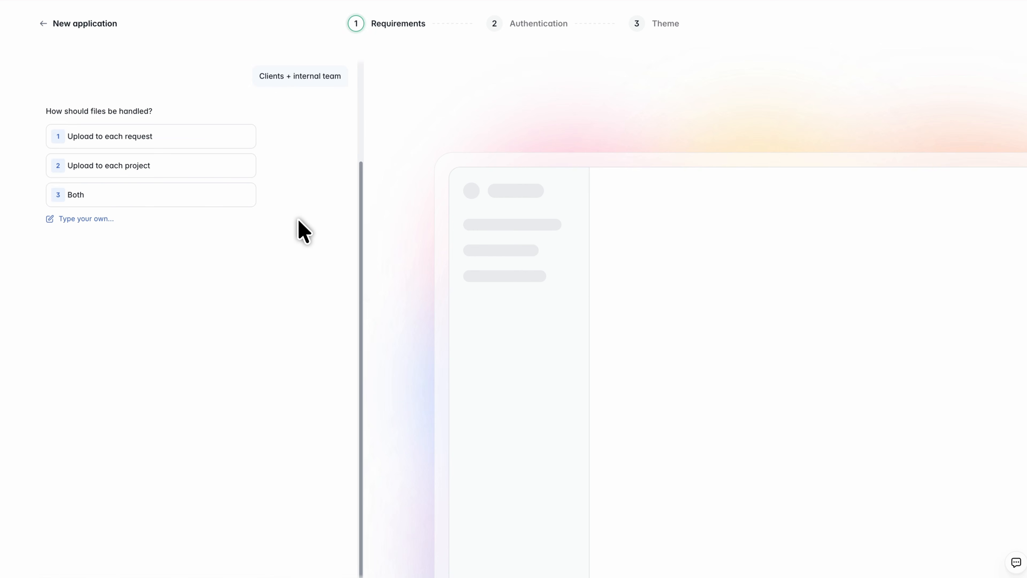
left_click(173, 171)
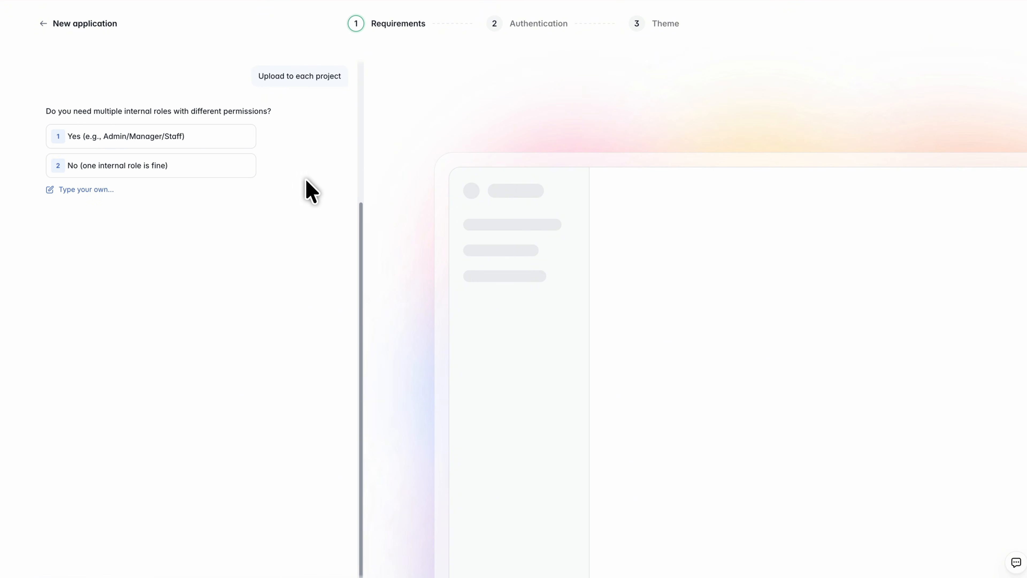
left_click(209, 136)
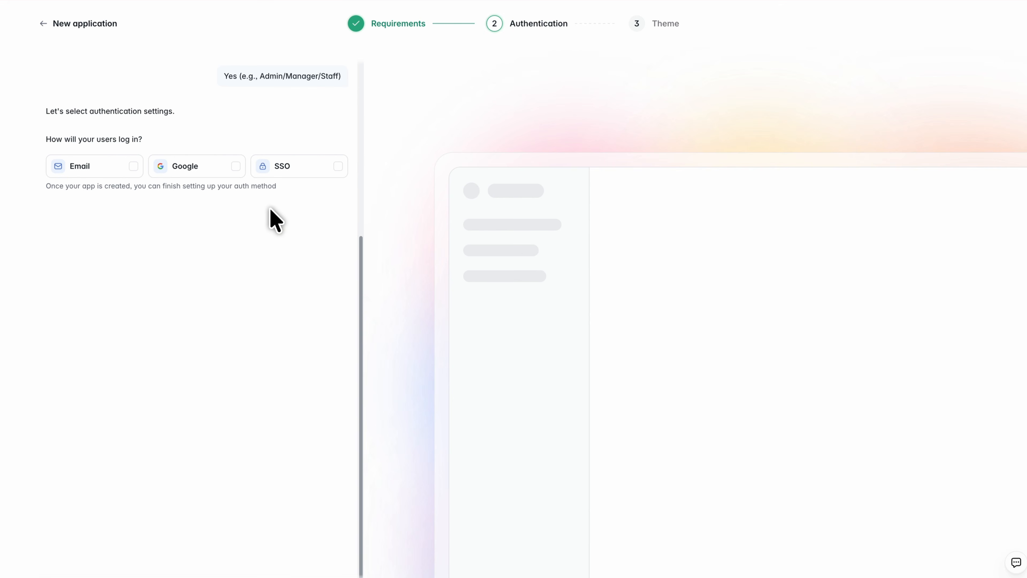
left_click(195, 178)
left_click(87, 207)
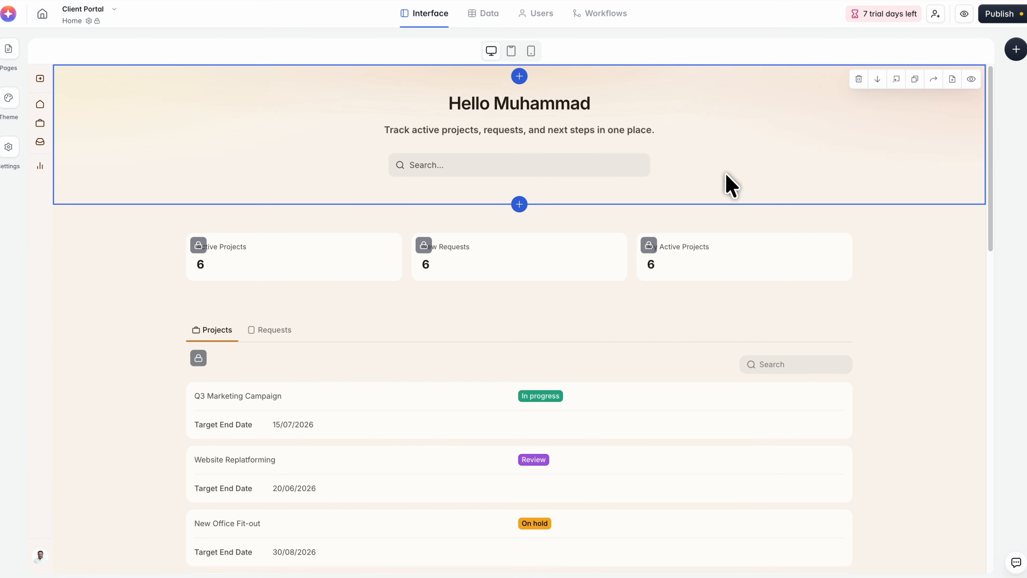
Open the block library for the Home page and look through the Application UI blocks, choosing the insertion point above the Projects section.
left_click(519, 77)
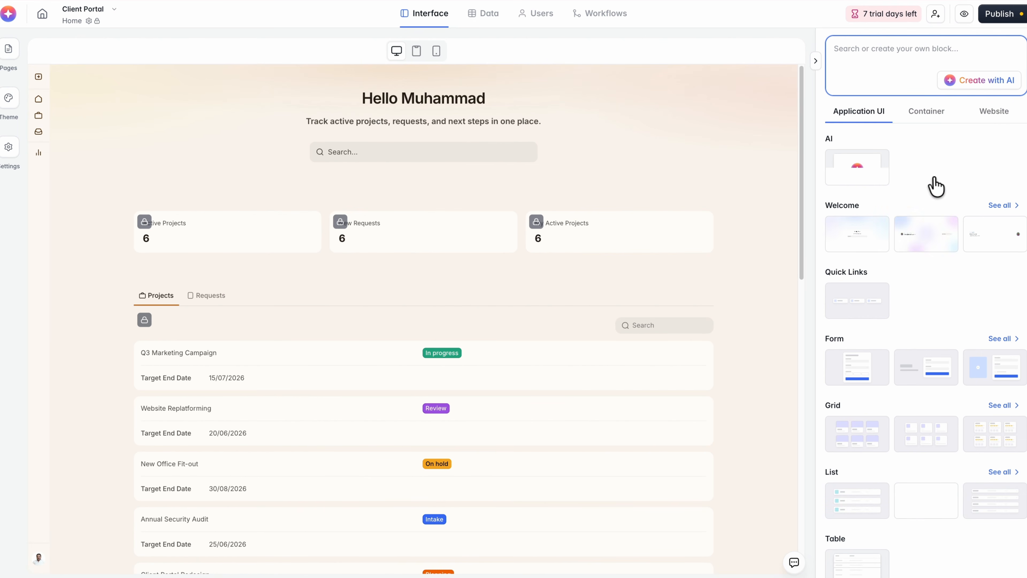
scroll(921, 238, "down", 8)
scroll(921, 243, "down", 1)
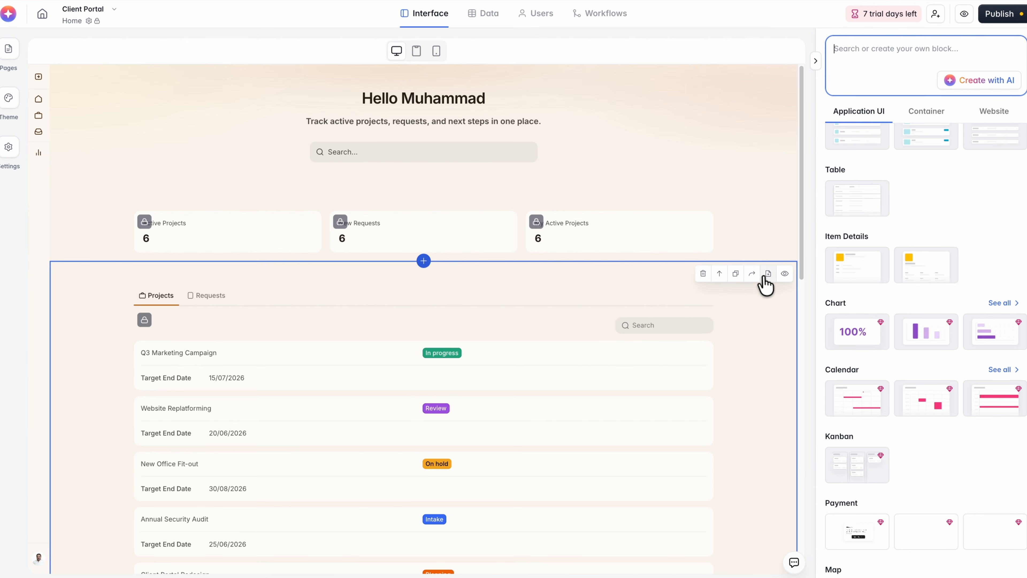
left_click(426, 262)
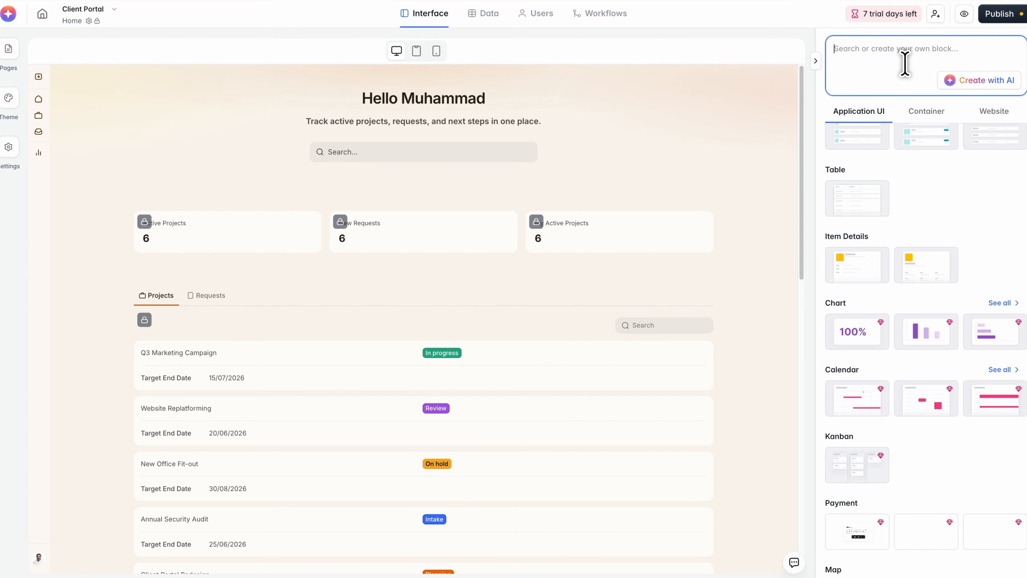
type("I want to add a new UI AI request button with requests block")
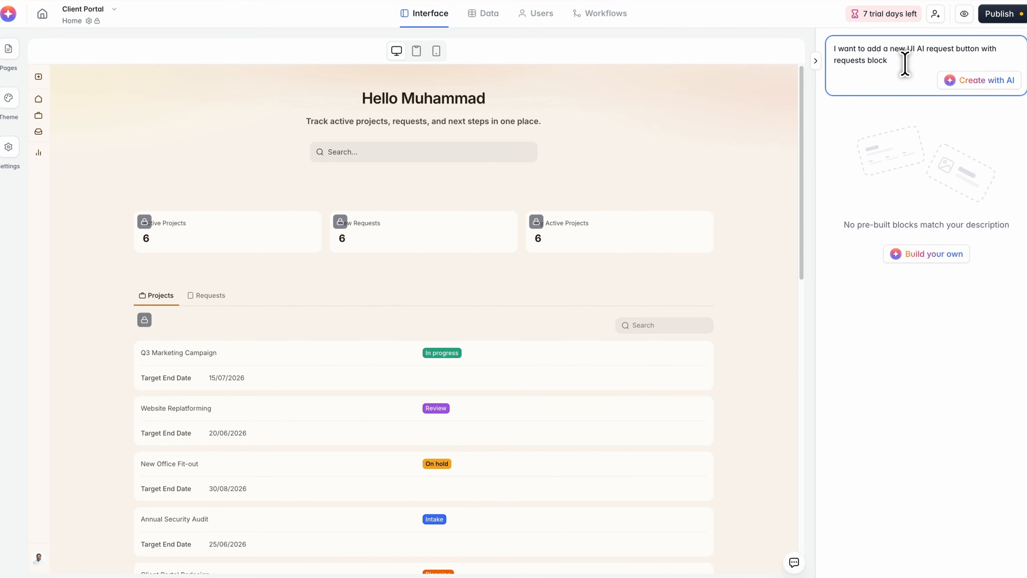
key("ctrl+a")
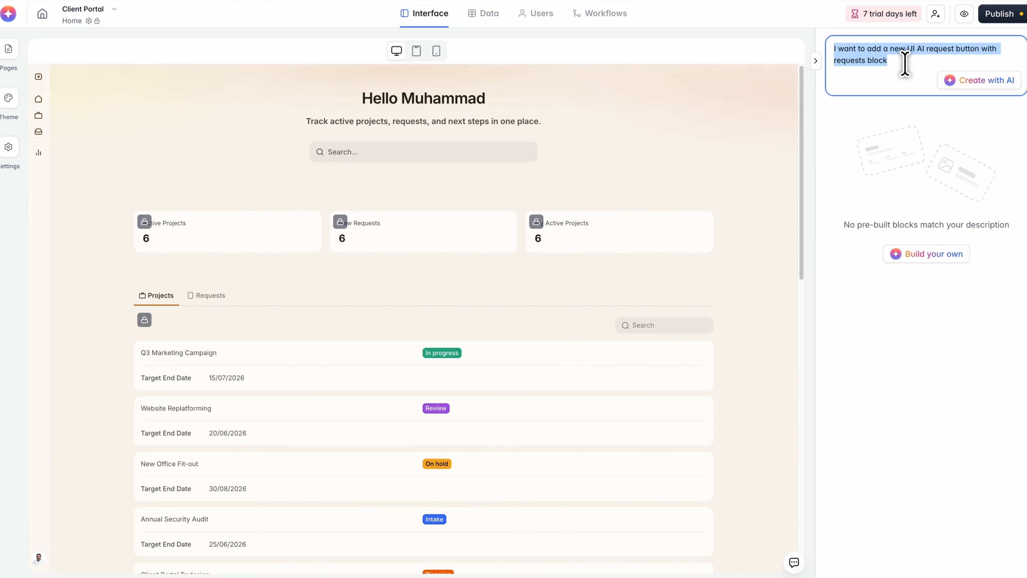
left_click(904, 64)
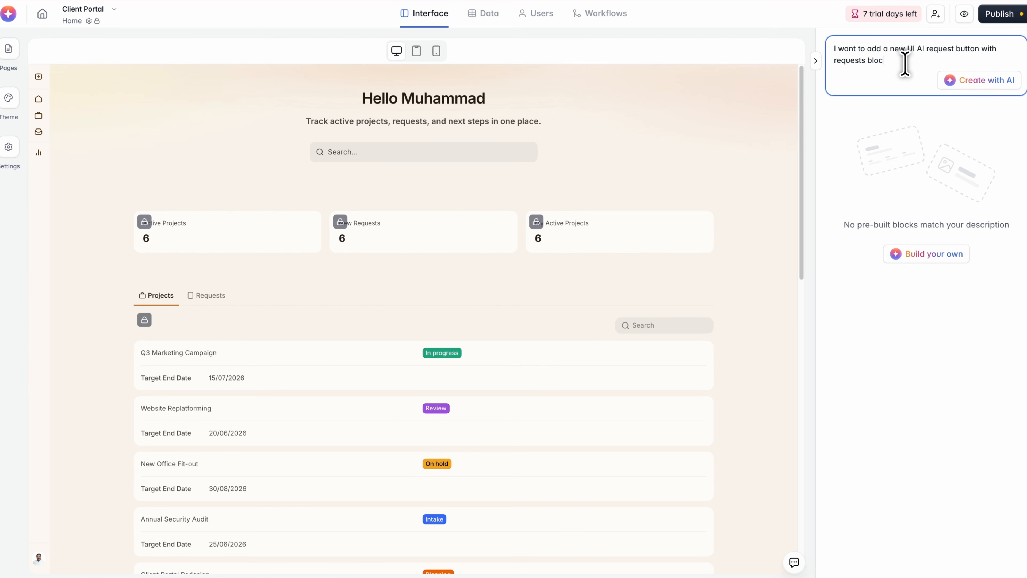
key("ctrl+a")
key("BackSpace")
Look through the available Application UI, Container and Website blocks in the block library.
scroll(908, 204, "down", 9)
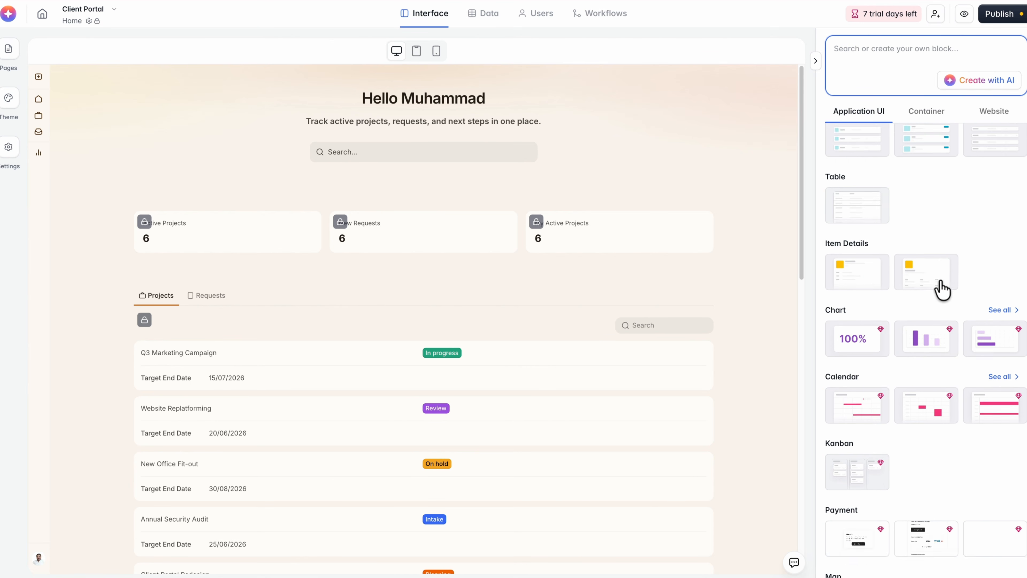
scroll(941, 289, "down", 10)
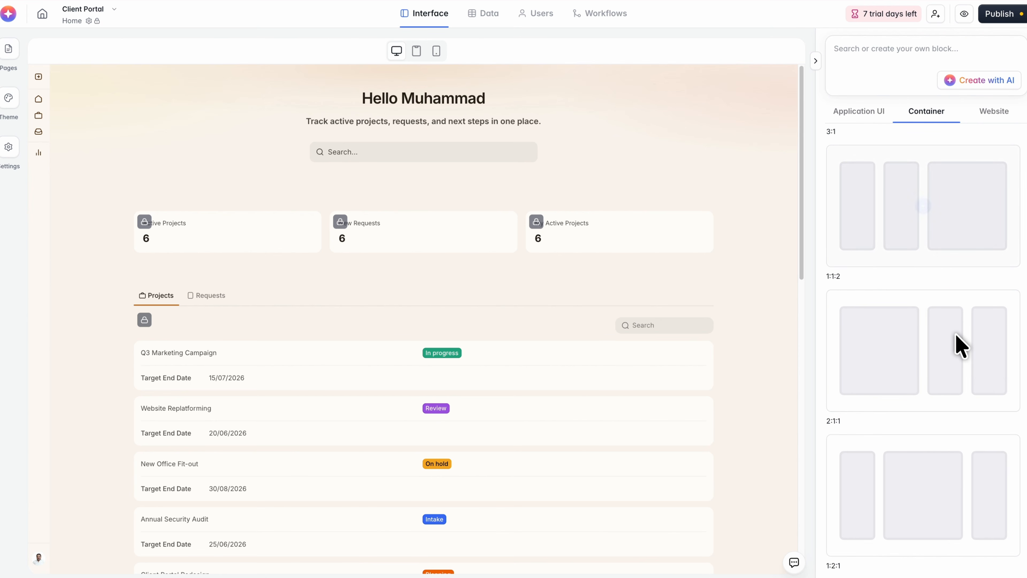
scroll(958, 340, "down", 10)
scroll(946, 154, "up", 10)
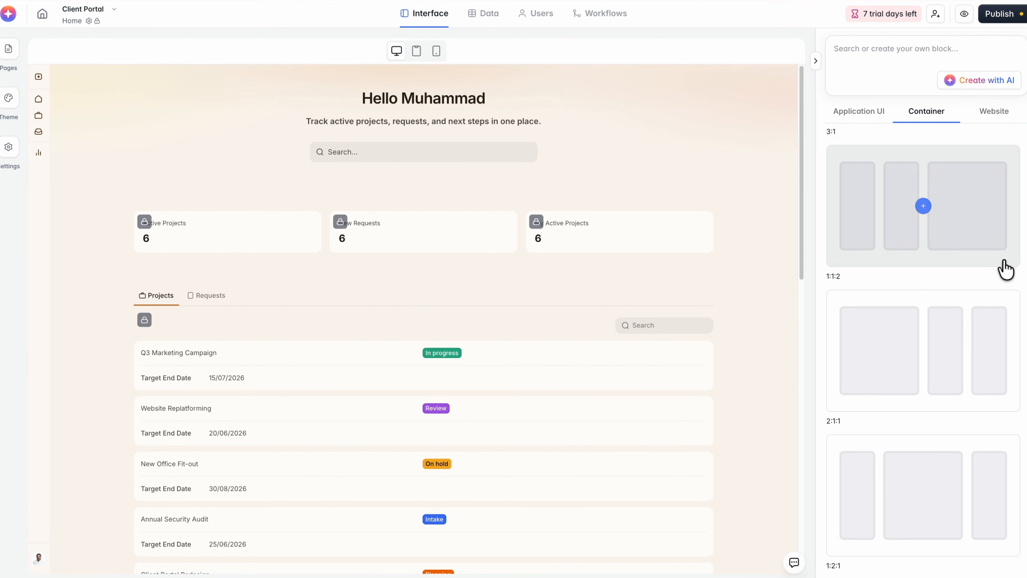
left_click(995, 116)
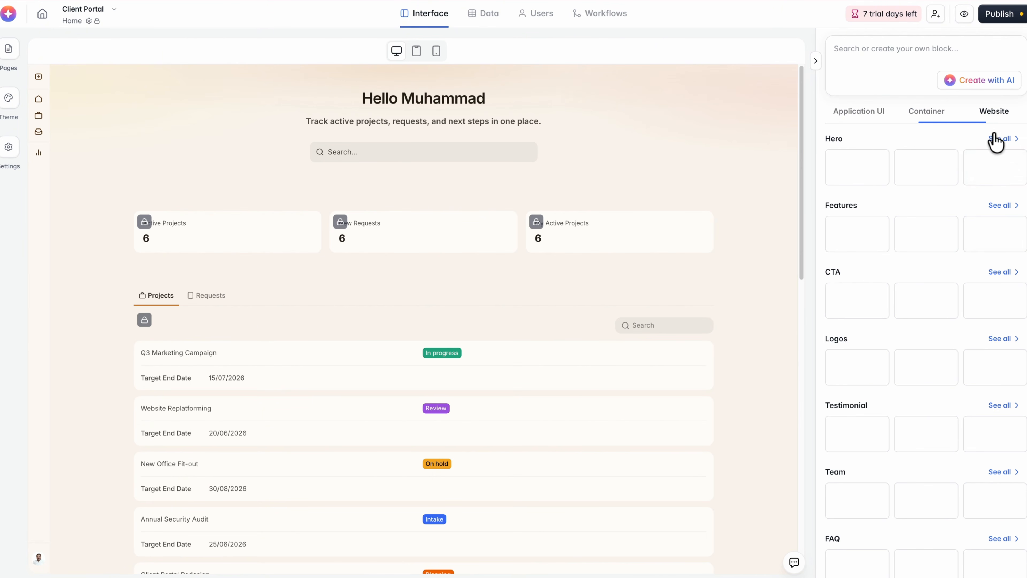
scroll(951, 248, "down", 4)
scroll(926, 239, "up", 4)
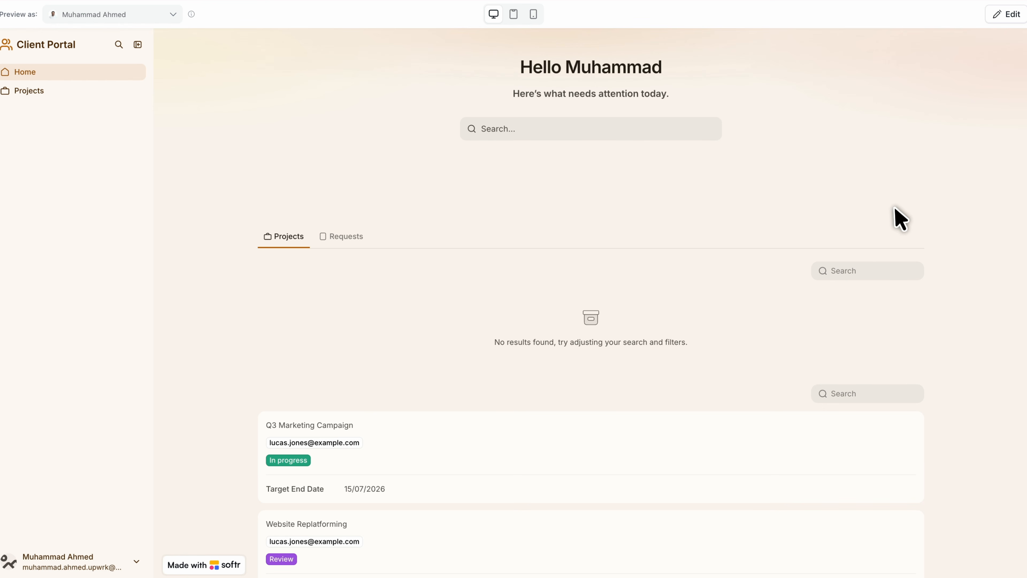
Open the Q3 Marketing Campaign project in the portal preview and review its details and requests.
scroll(905, 213, "down", 5)
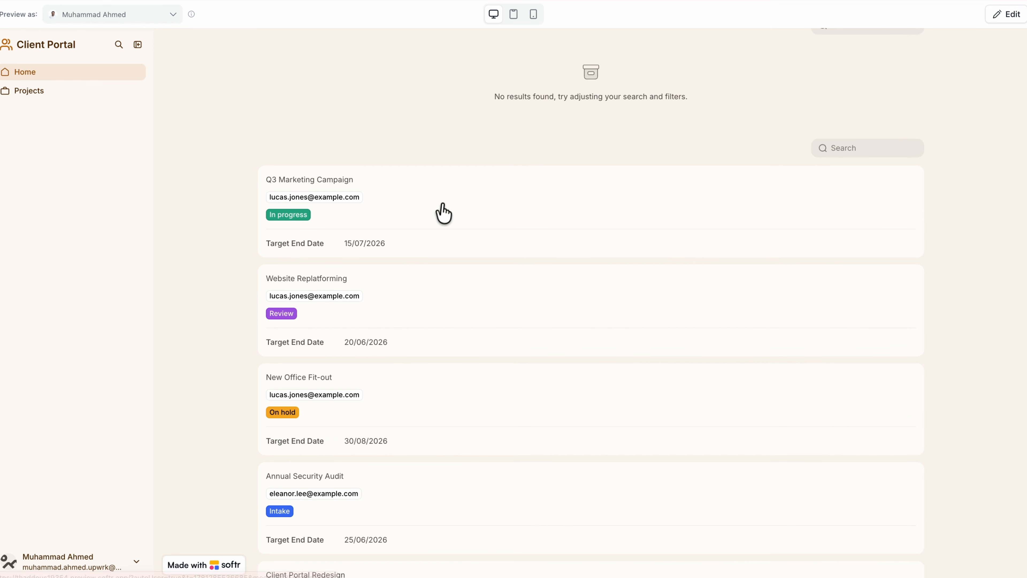
left_click(454, 216)
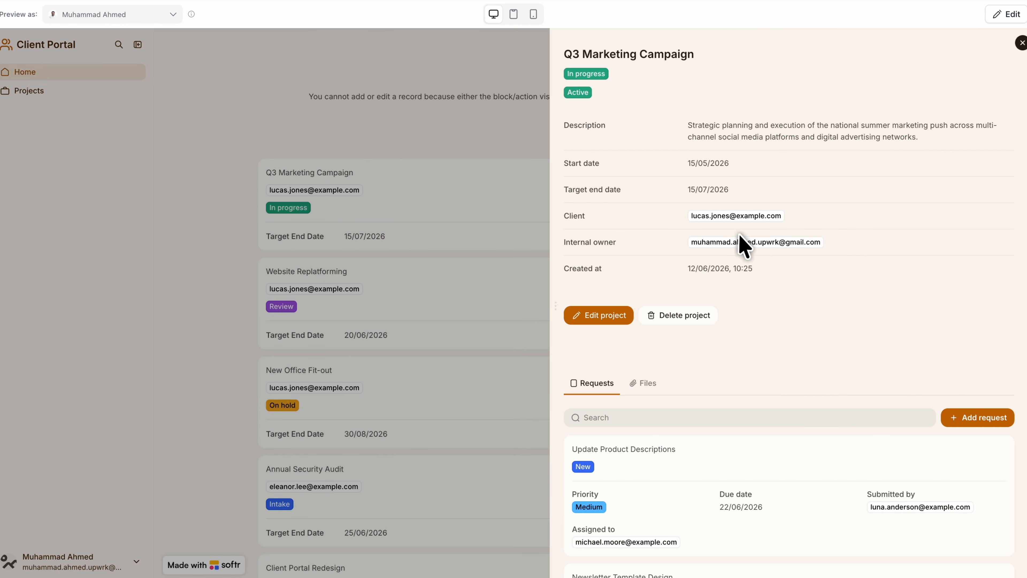
scroll(873, 277, "down", 9)
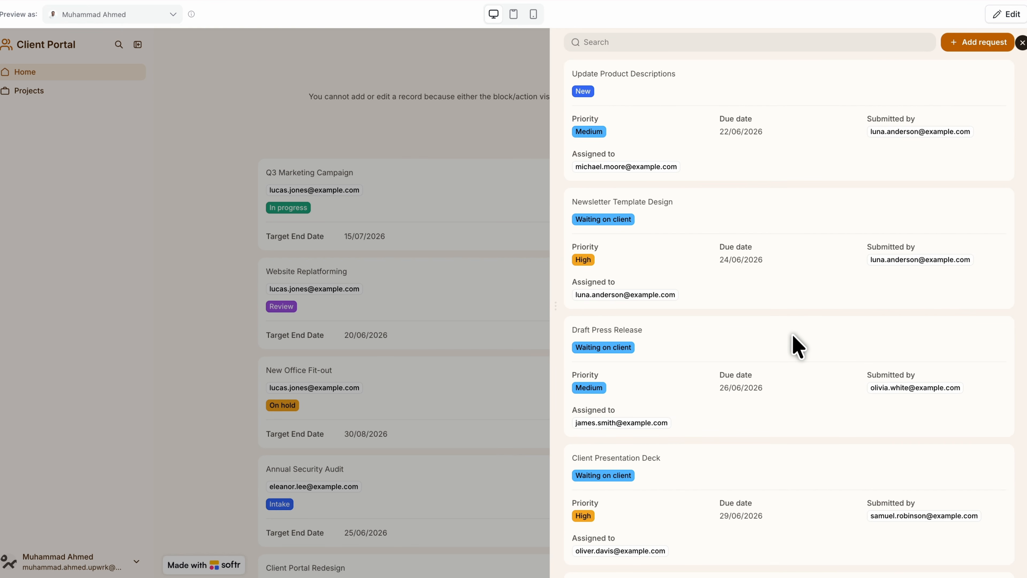
Close the project details in the portal preview and look at the Projects page.
left_click(401, 222)
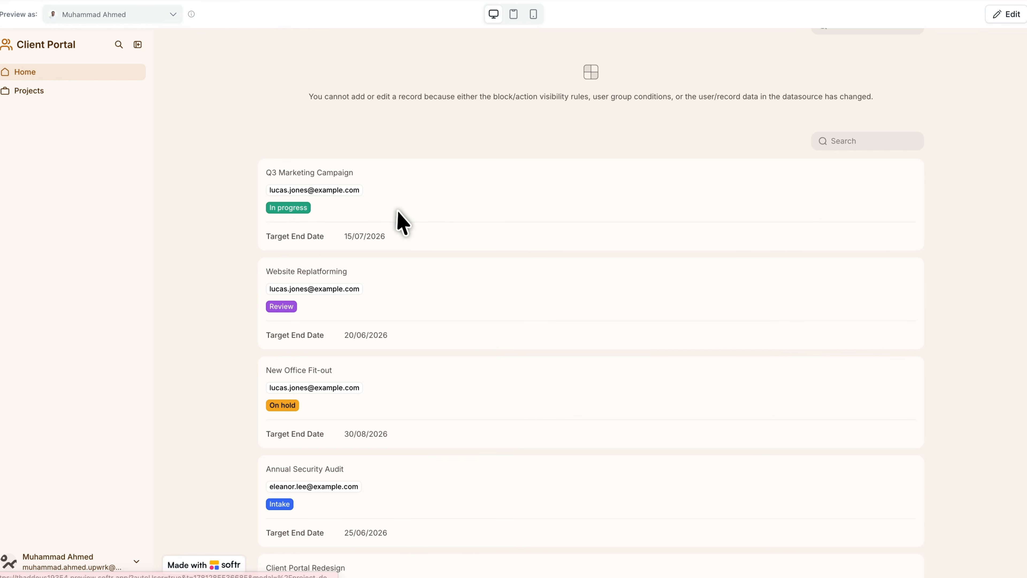
left_click(67, 94)
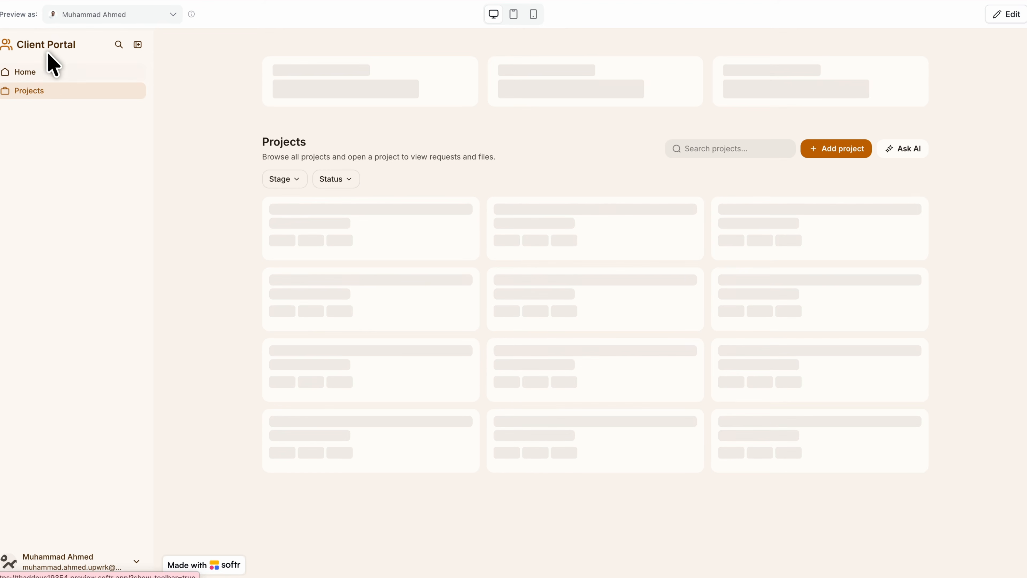
left_click(50, 45)
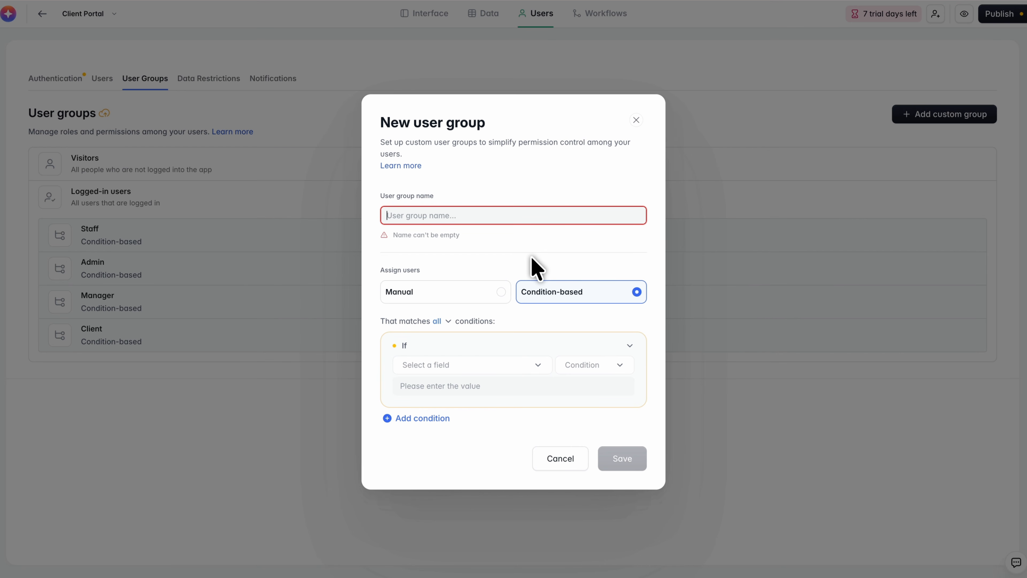
Define a condition-based user group named Supervisers for users whose Role includes exactly the custom value Superviser.
type("Supervisers")
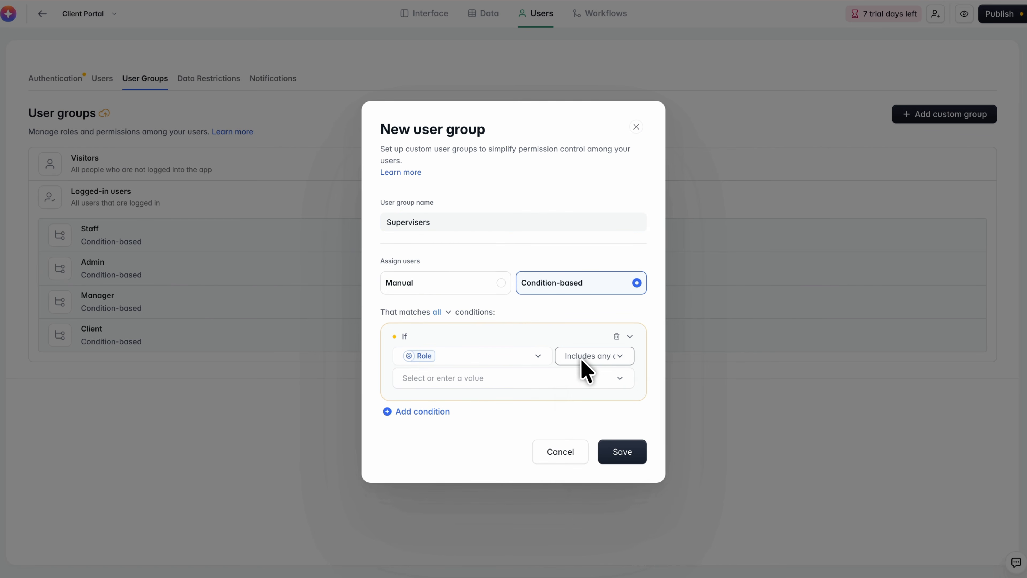
left_click(582, 360)
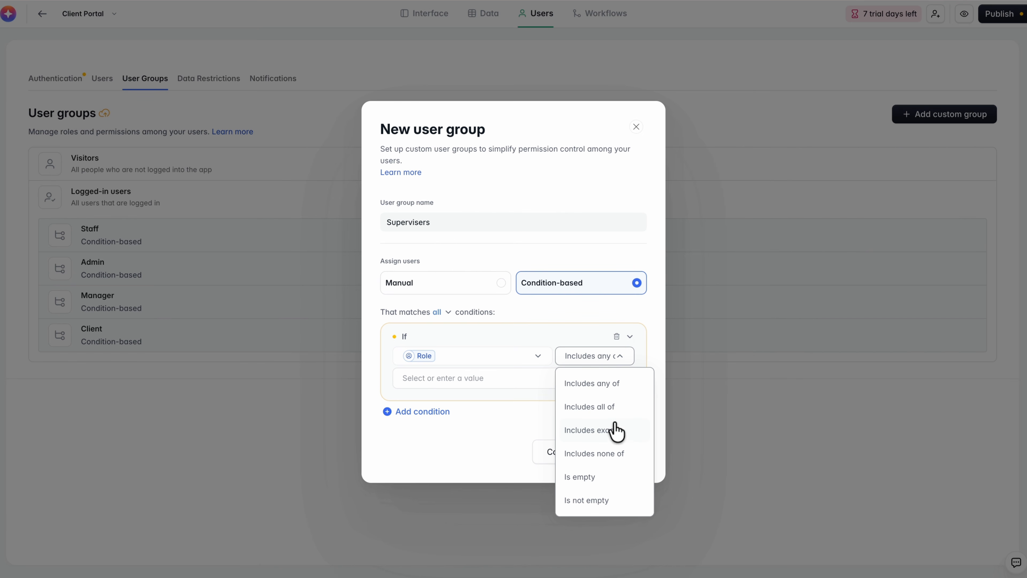
left_click(610, 431)
left_click(481, 383)
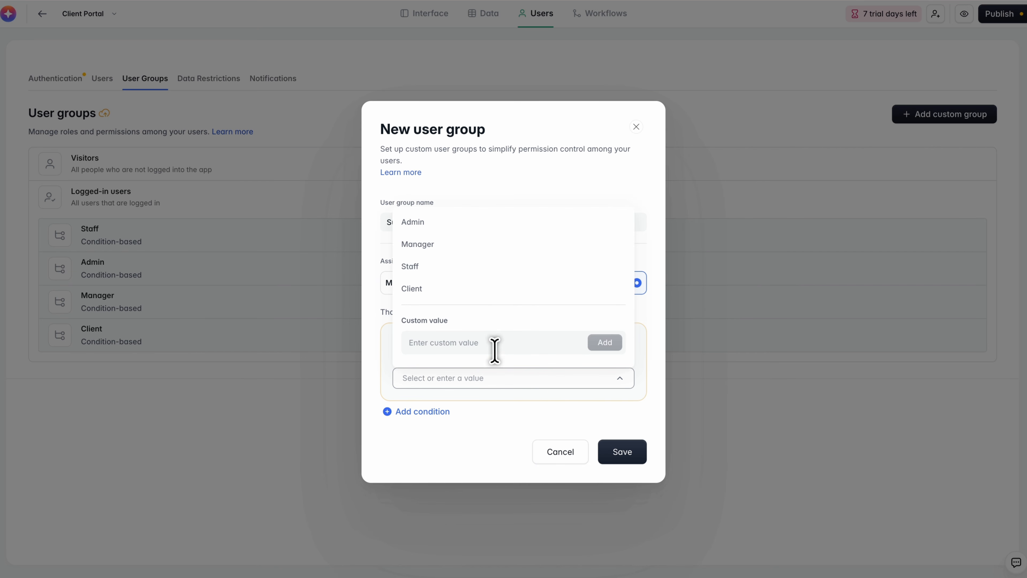
left_click(496, 344)
type("Supervi")
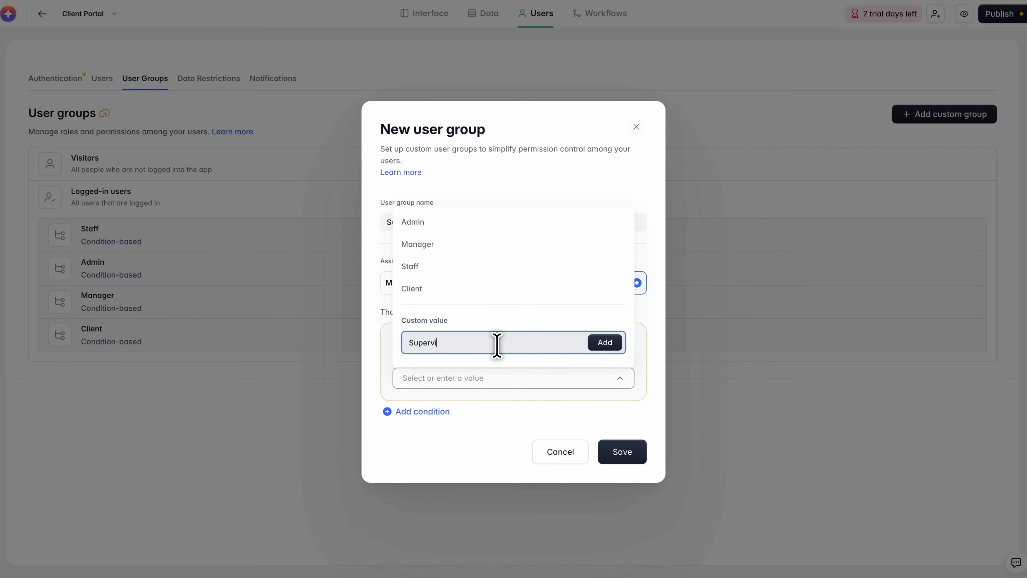
type("ser")
left_click(590, 348)
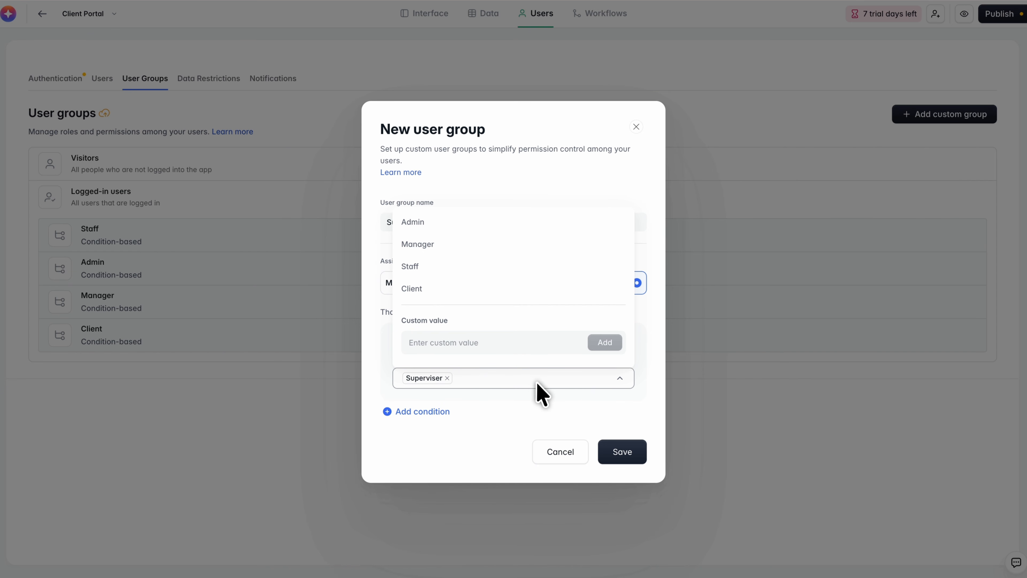
left_click(543, 397)
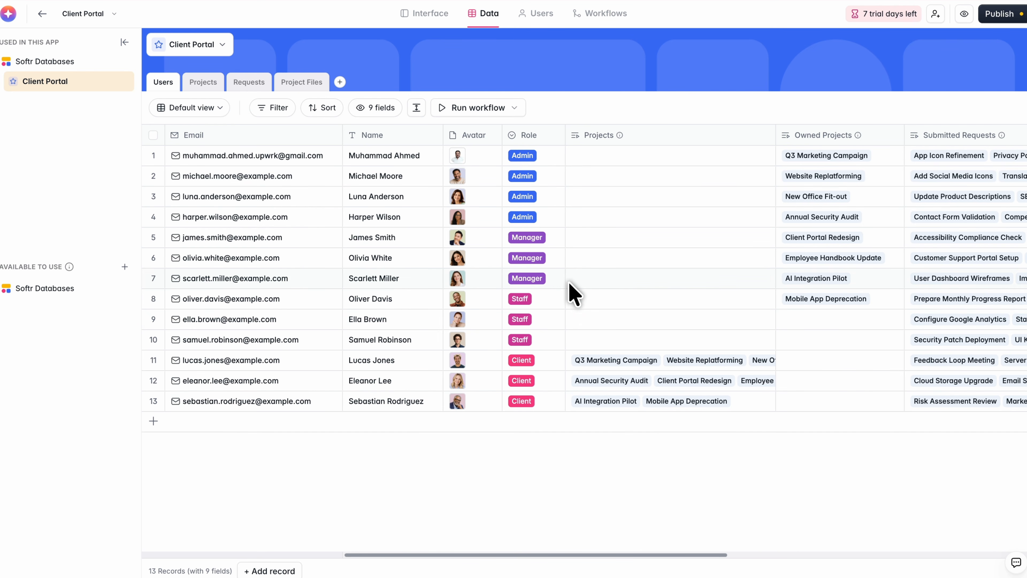
Review the fields of the Users table in the Client Portal database, across to Uploaded Files.
scroll(649, 279, "right", 10)
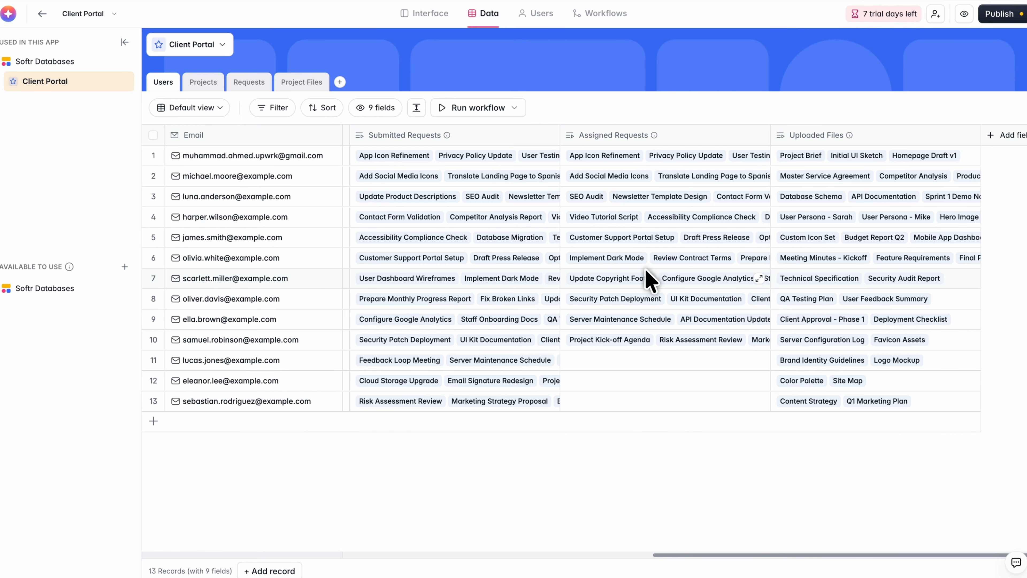
scroll(648, 279, "left", 10)
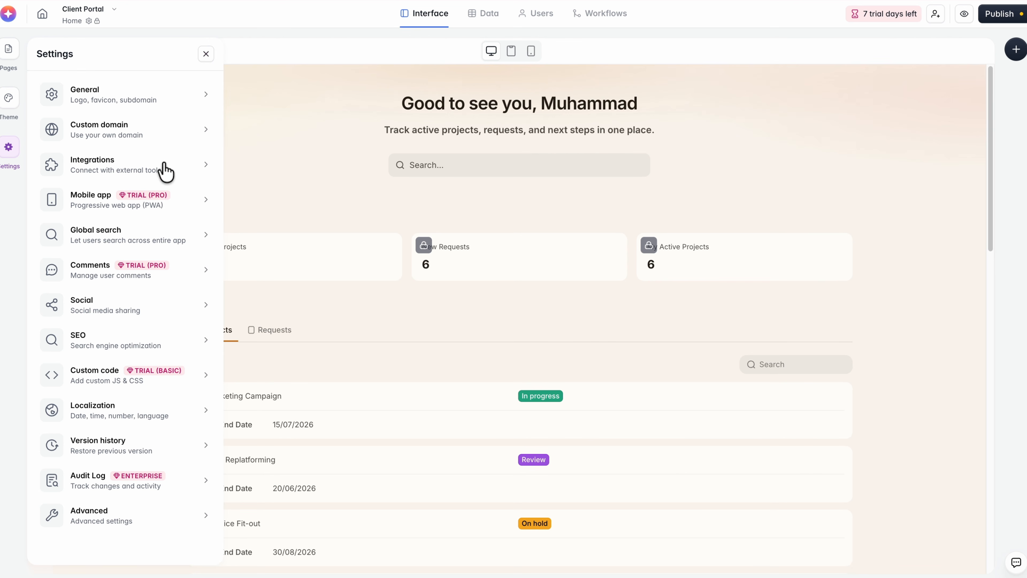
Look through the third-party integrations offered in the app's settings.
left_click(164, 172)
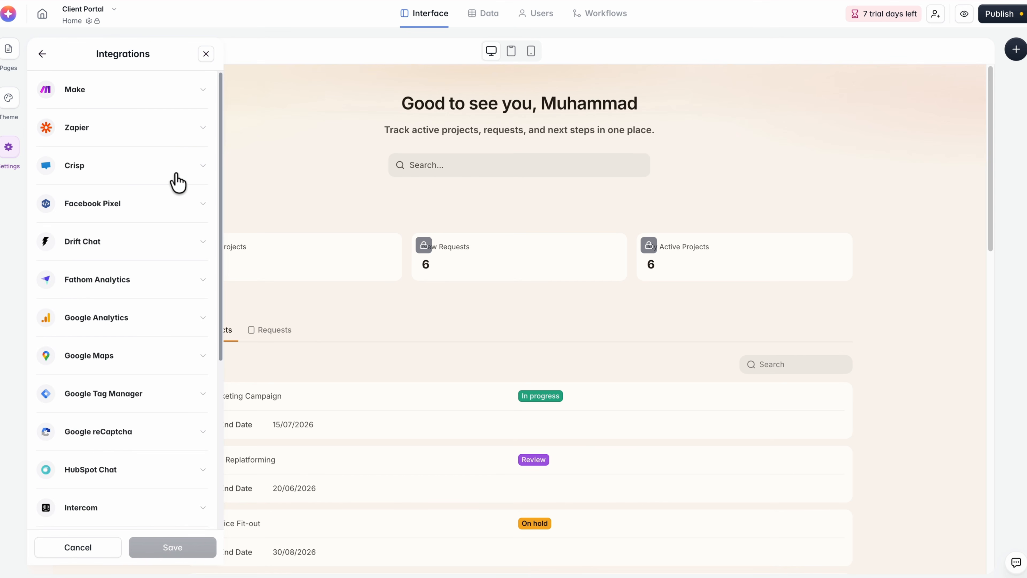
scroll(176, 182, "down", 5)
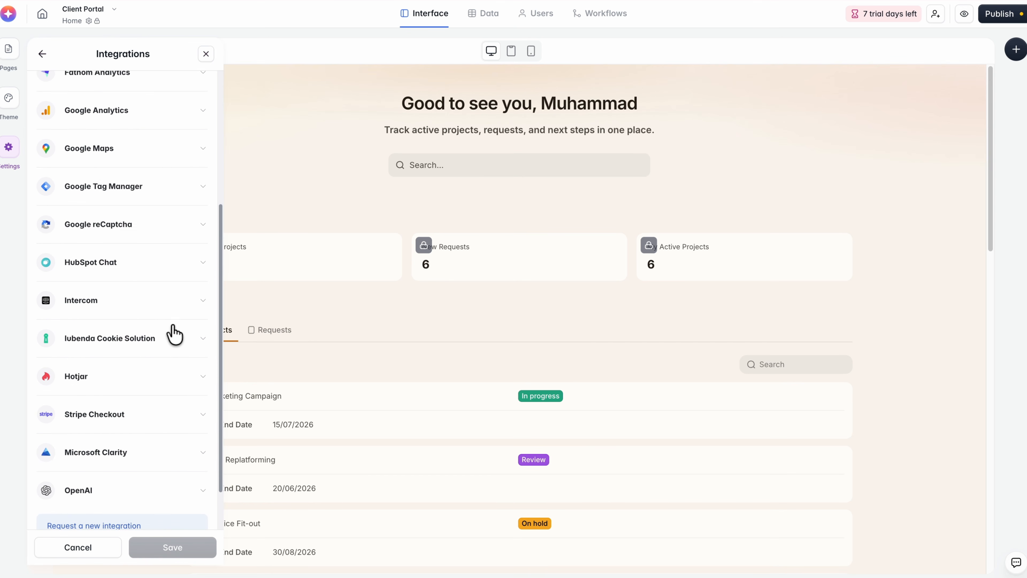
scroll(176, 364, "down", 2)
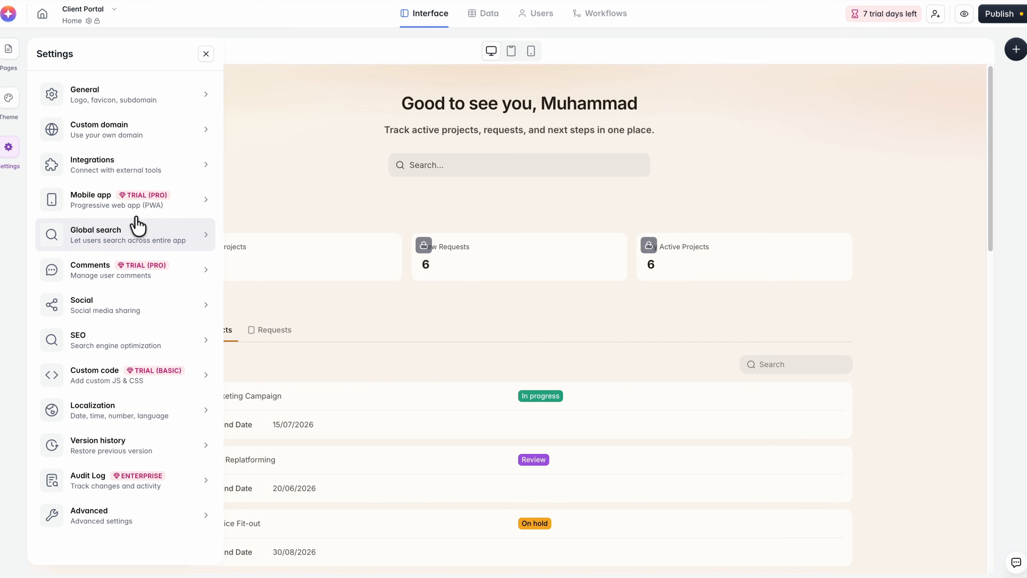
Review the app's Mobile app (PWA) options and its Social sharing settings.
left_click(199, 206)
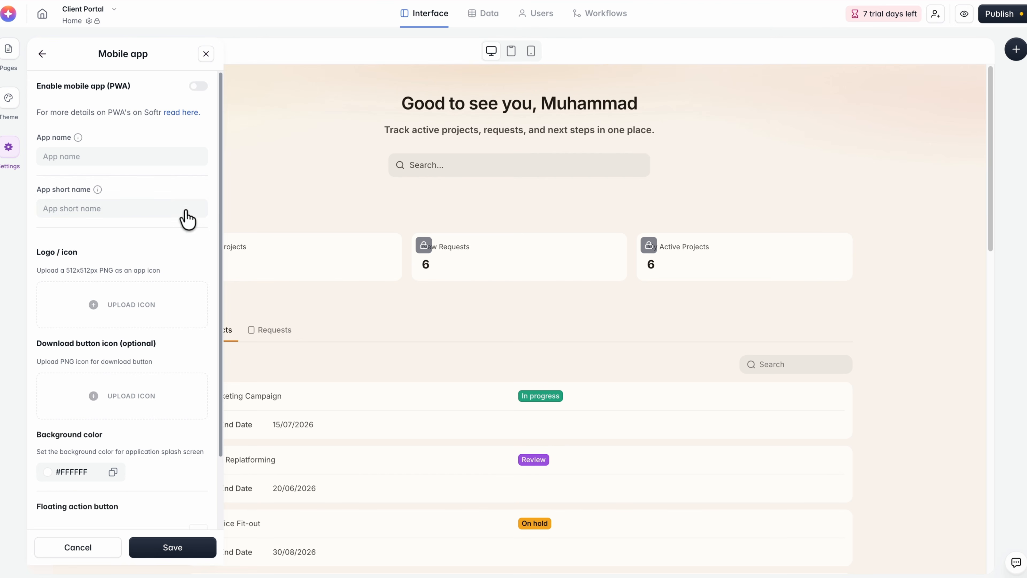
scroll(174, 232, "down", 2)
left_click(42, 53)
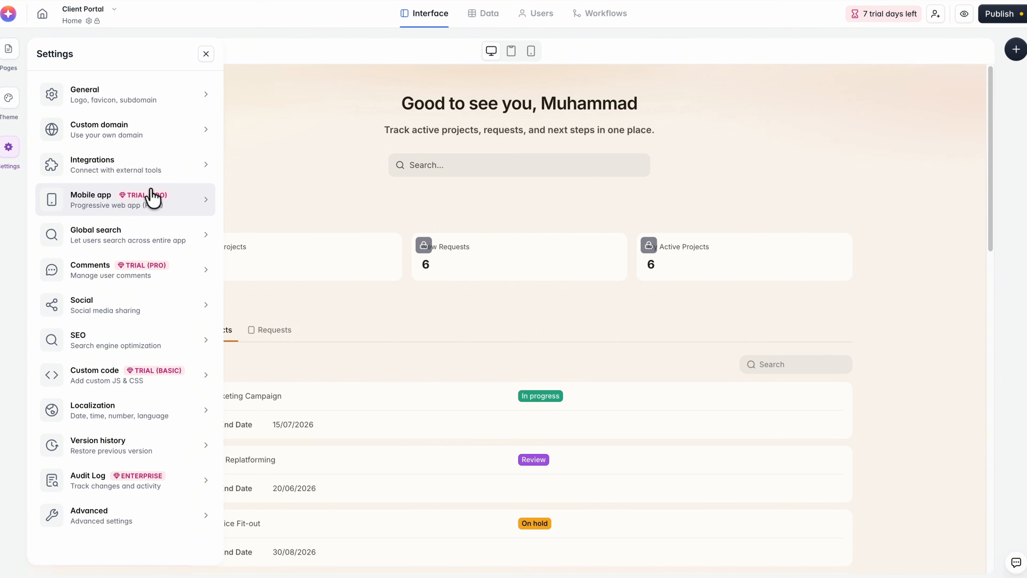
left_click(165, 314)
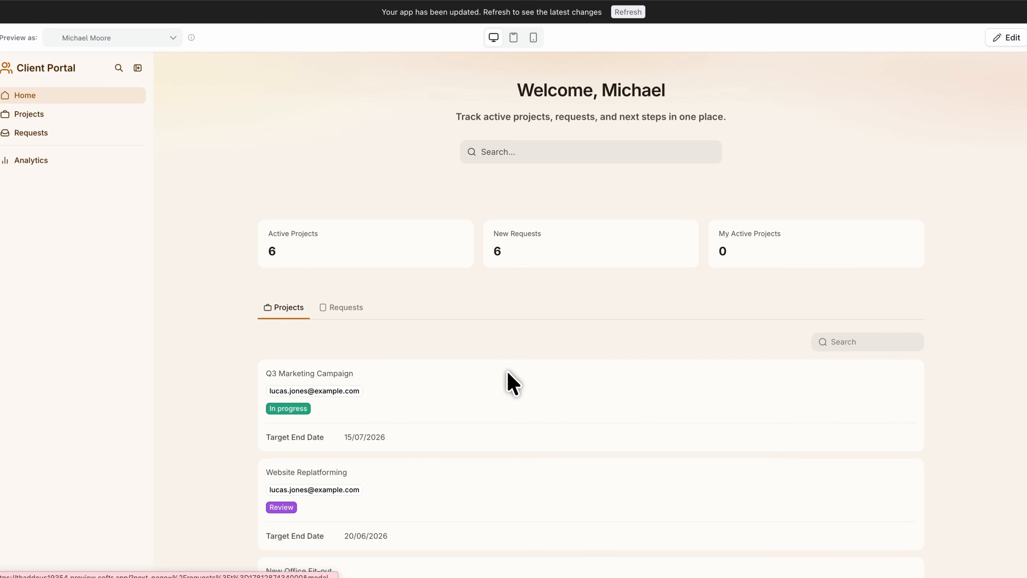
scroll(507, 380, "down", 4)
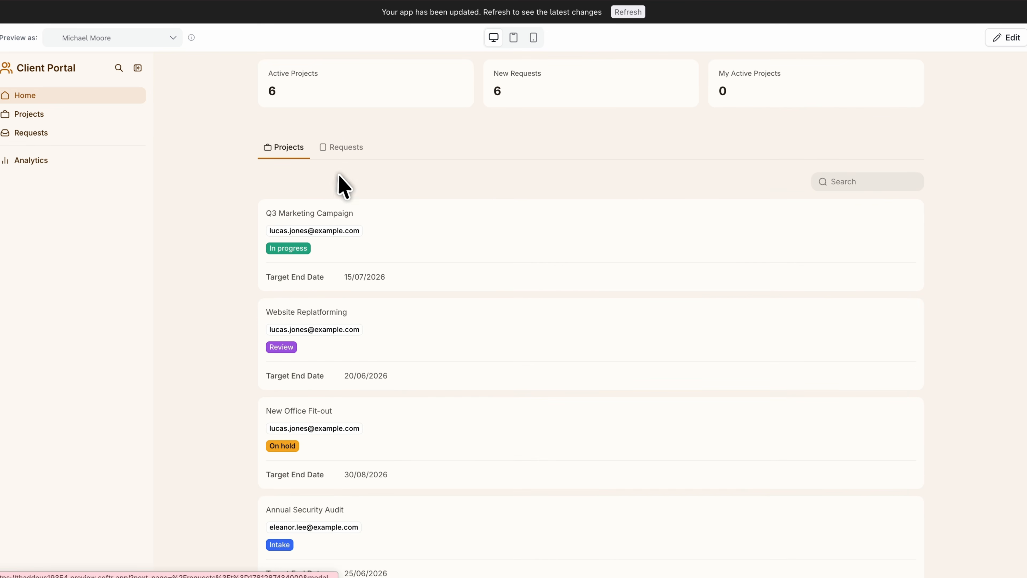
Review the Requests list on Home and the Analytics page in the portal preview.
left_click(339, 147)
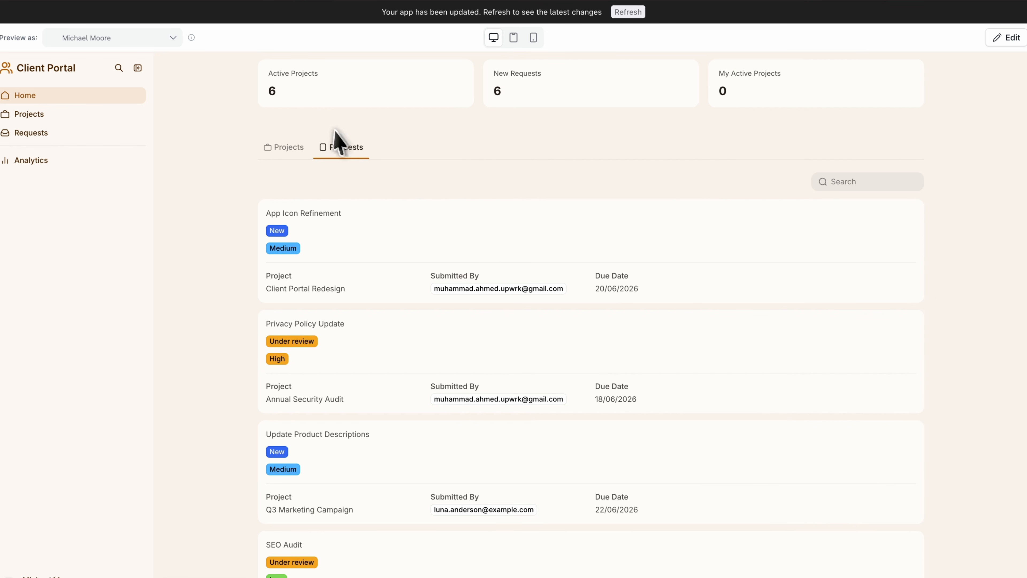
left_click(75, 168)
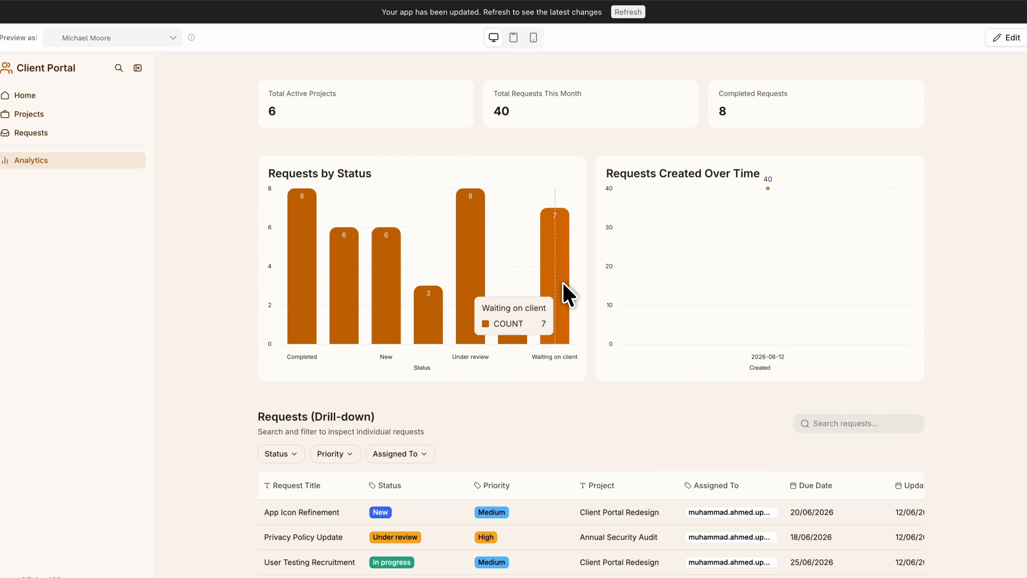
scroll(950, 301, "down", 8)
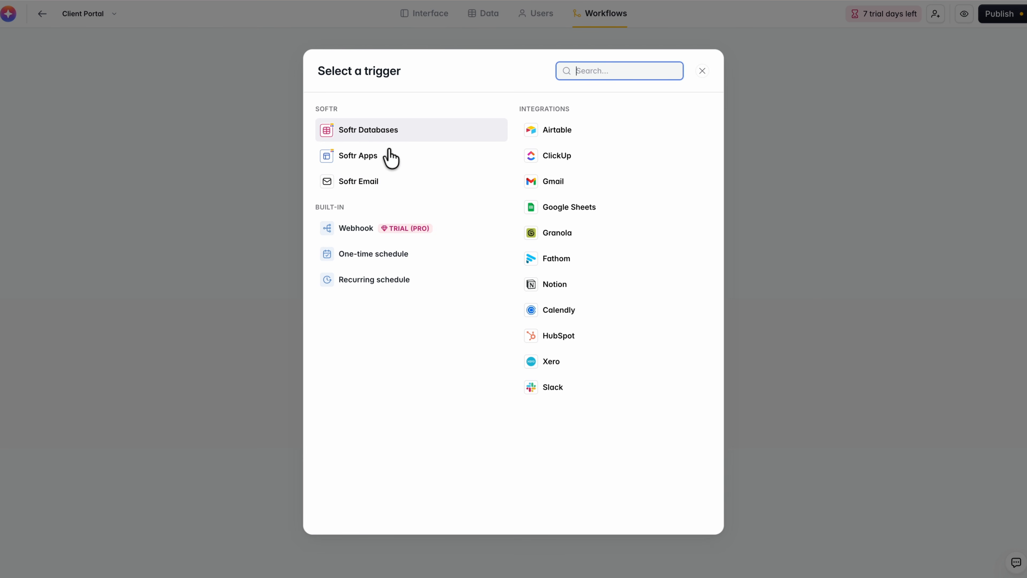
left_click(388, 137)
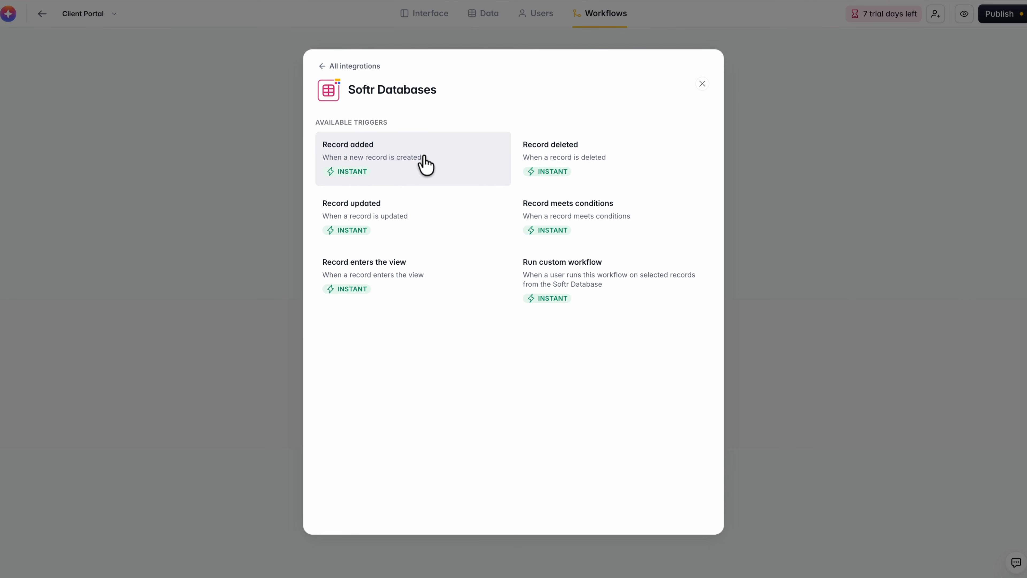
left_click(702, 83)
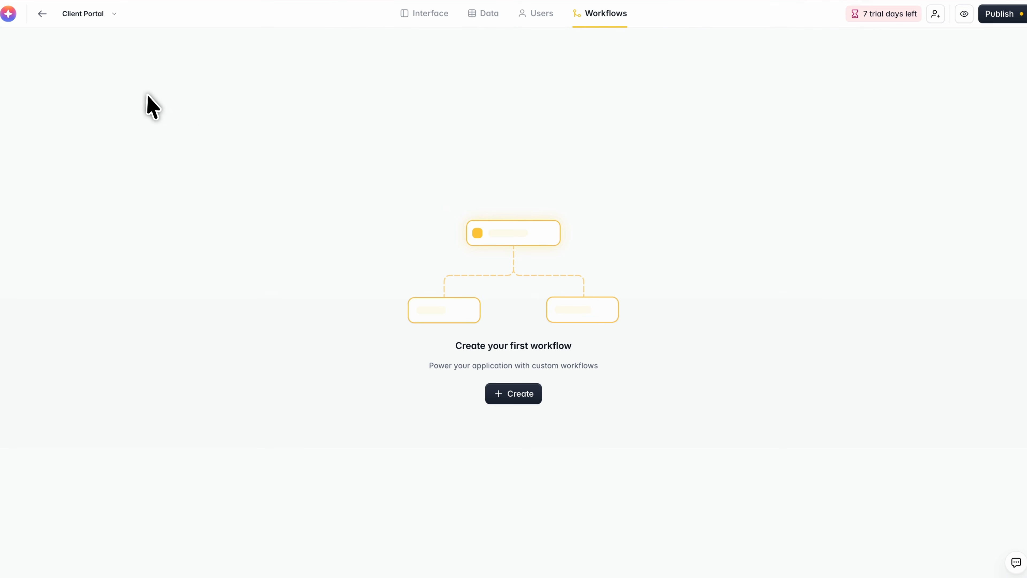
left_click(7, 17)
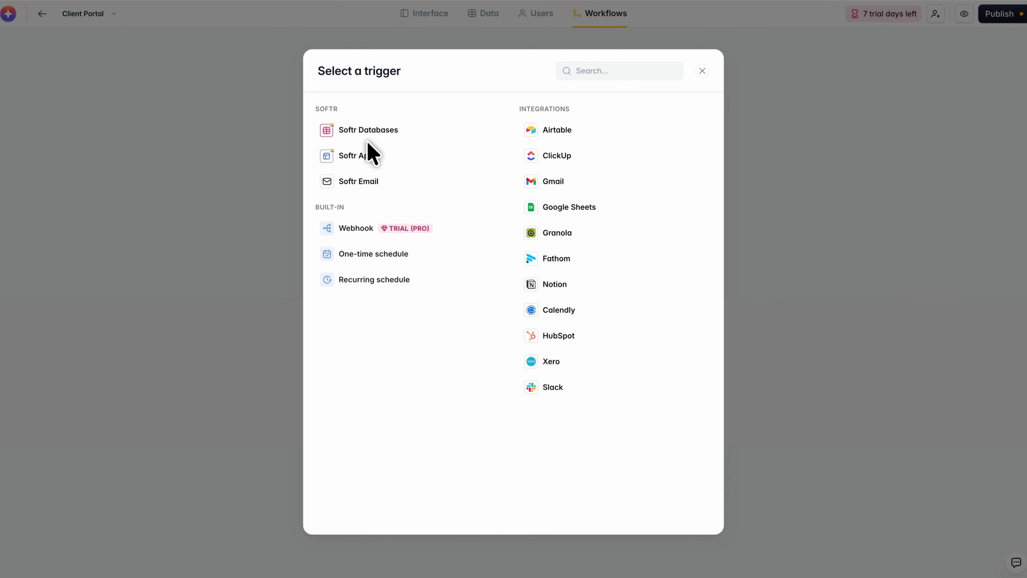
Create a workflow triggered by the Softr Databases event Record added.
left_click(400, 317)
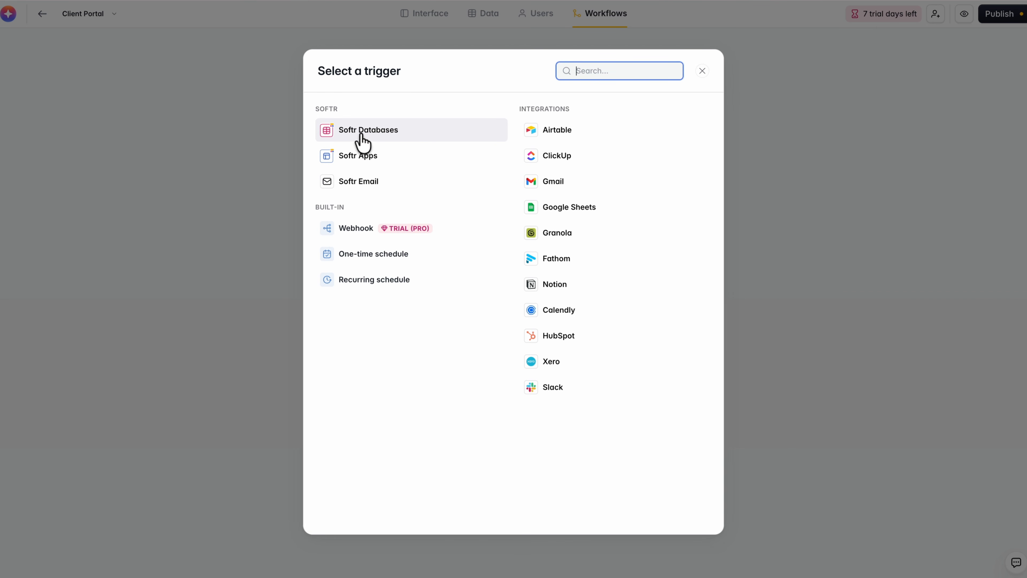
left_click(361, 142)
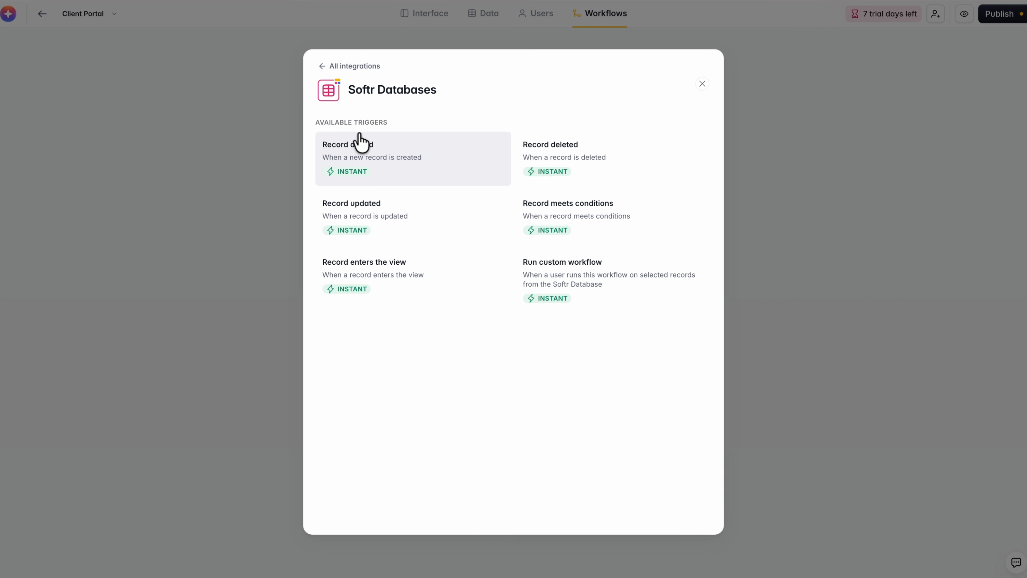
left_click(462, 167)
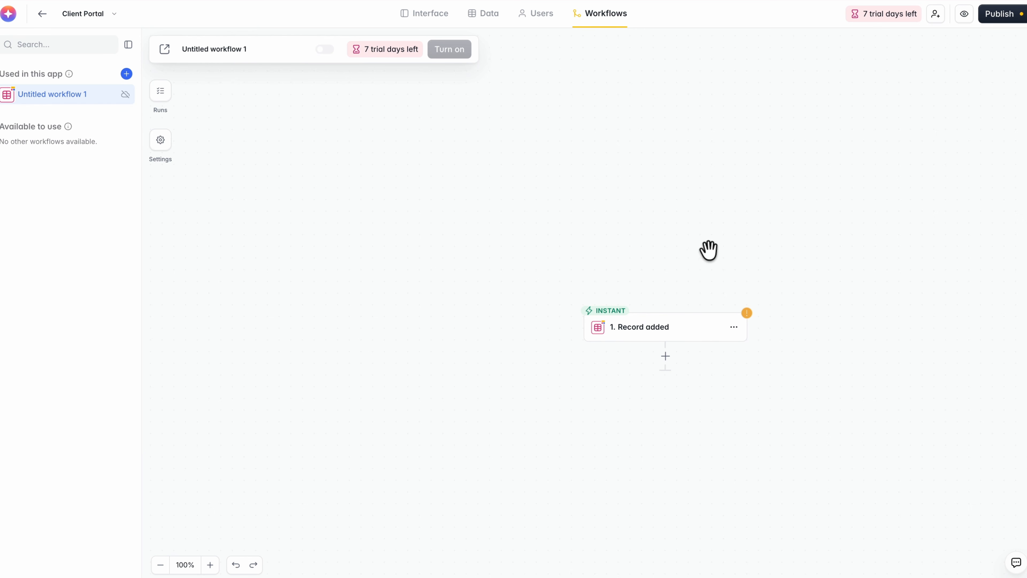
Add a Softr Databases Update multiple records action after the trigger and set its database to Client Portal.
left_click_drag(821, 373, 704, 349)
left_click(562, 330)
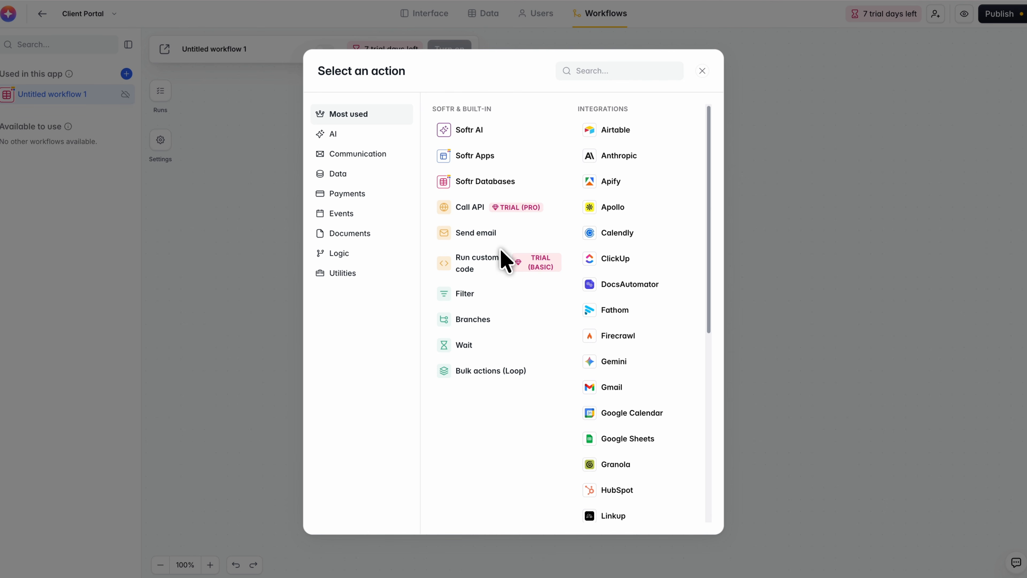
left_click(482, 182)
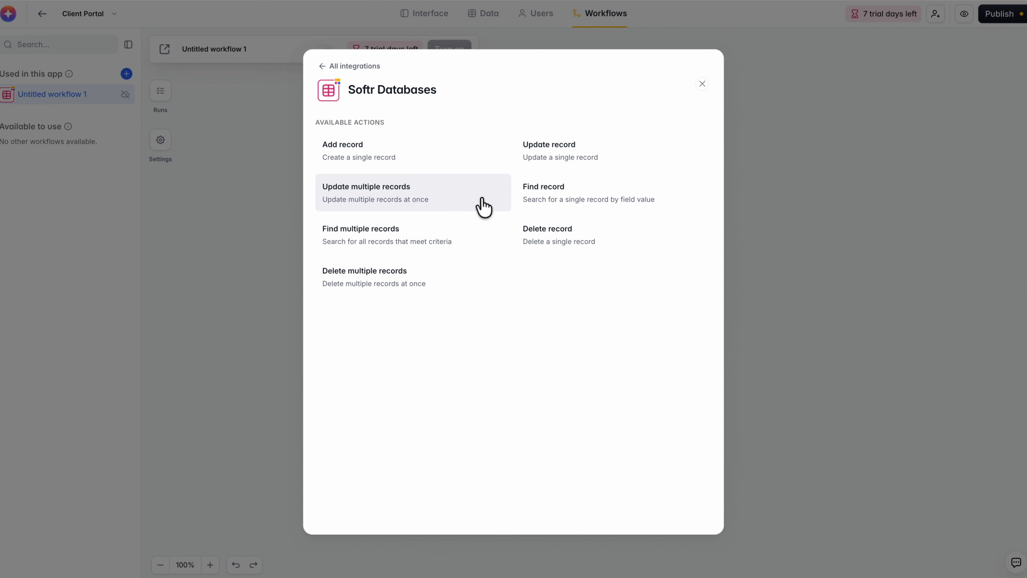
left_click(431, 198)
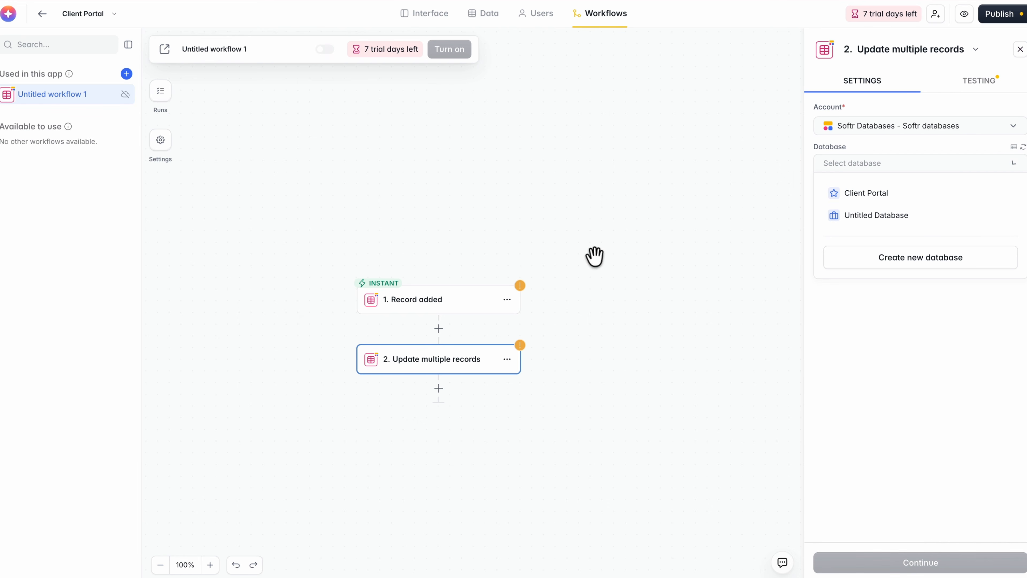
left_click(873, 193)
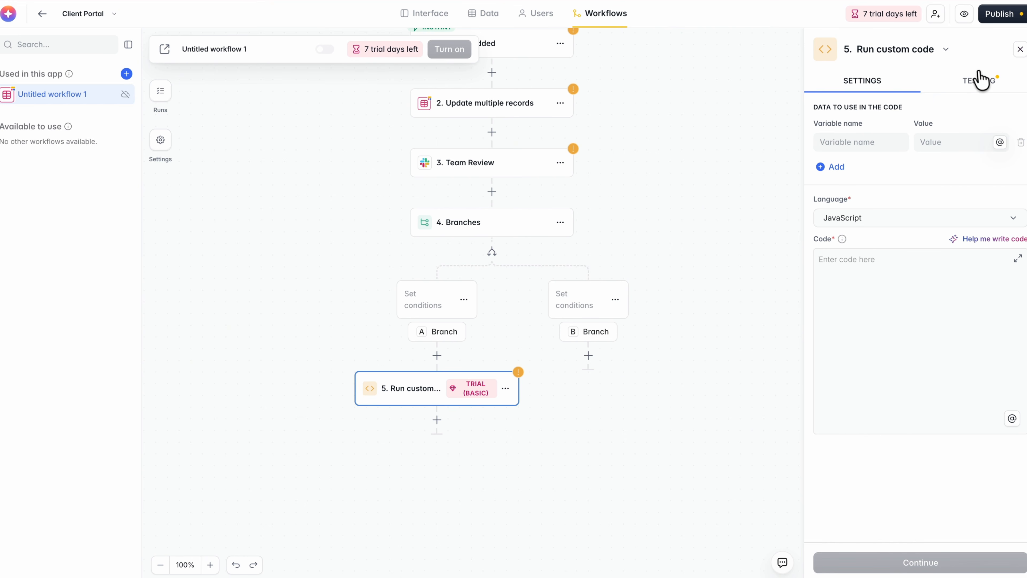
Open the action library for Branch B and look through its integrations and AI actions.
left_click(756, 257)
left_click(589, 358)
scroll(655, 299, "down", 4)
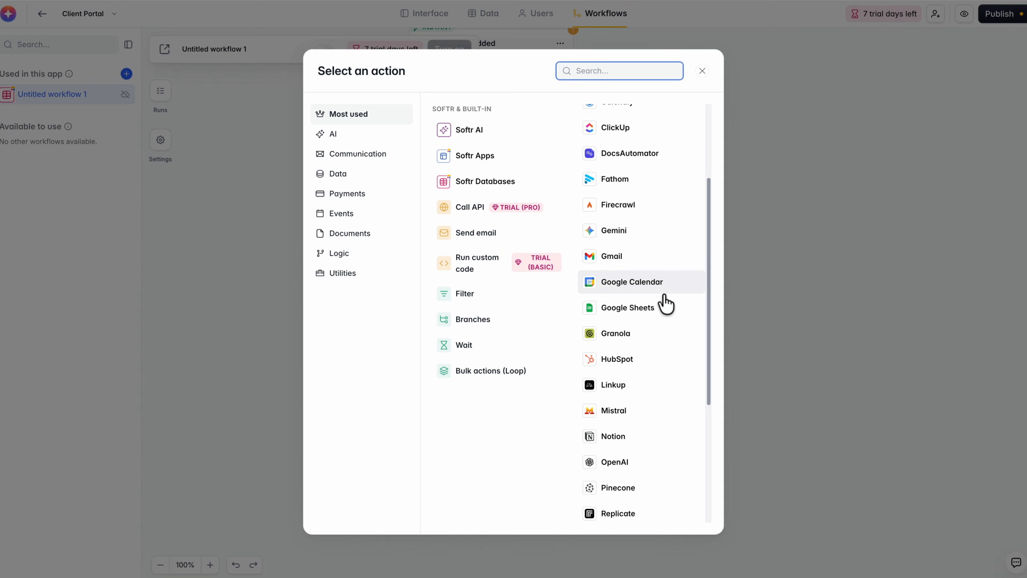
scroll(642, 188, "up", 4)
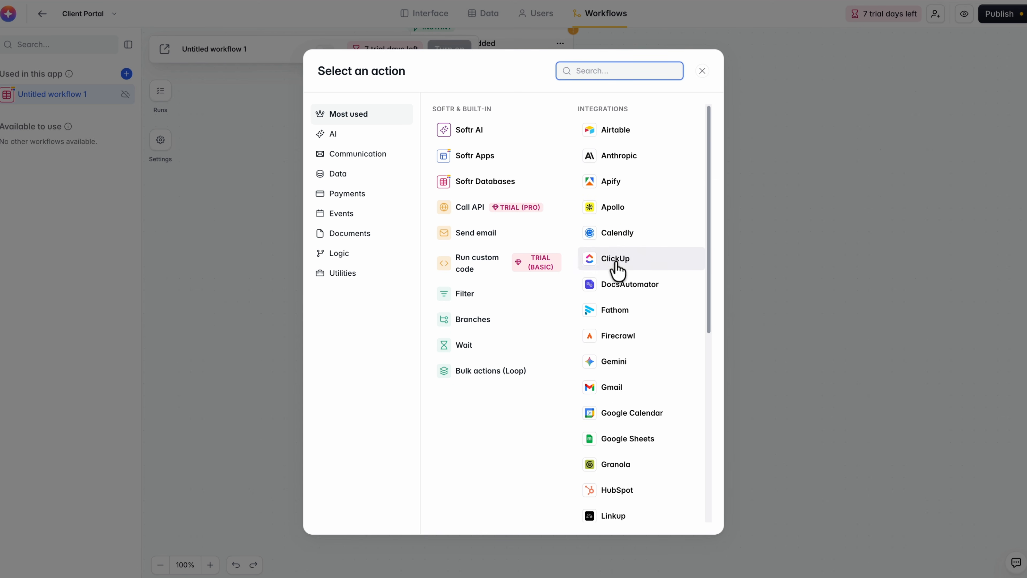
scroll(638, 265, "down", 5)
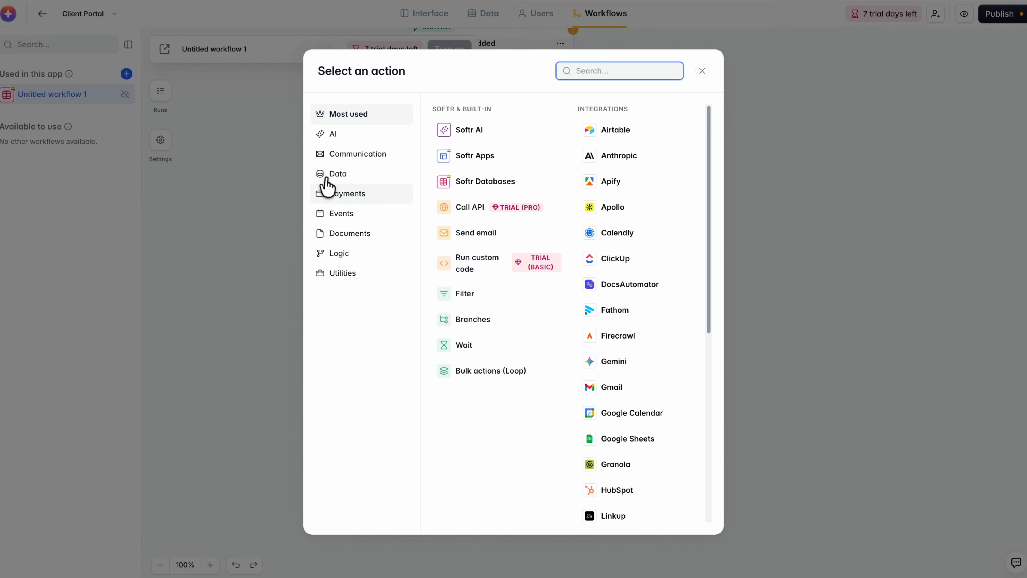
left_click(344, 134)
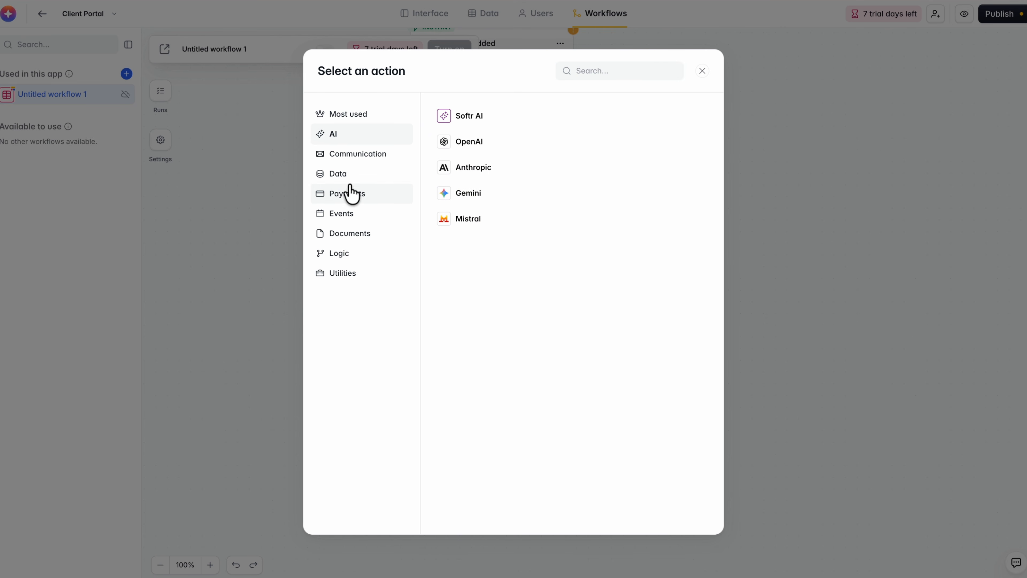
Look through the Payments, Events, Documents and Logic categories of the workflow action library, including the Branches action.
left_click(349, 193)
left_click(343, 213)
left_click(350, 233)
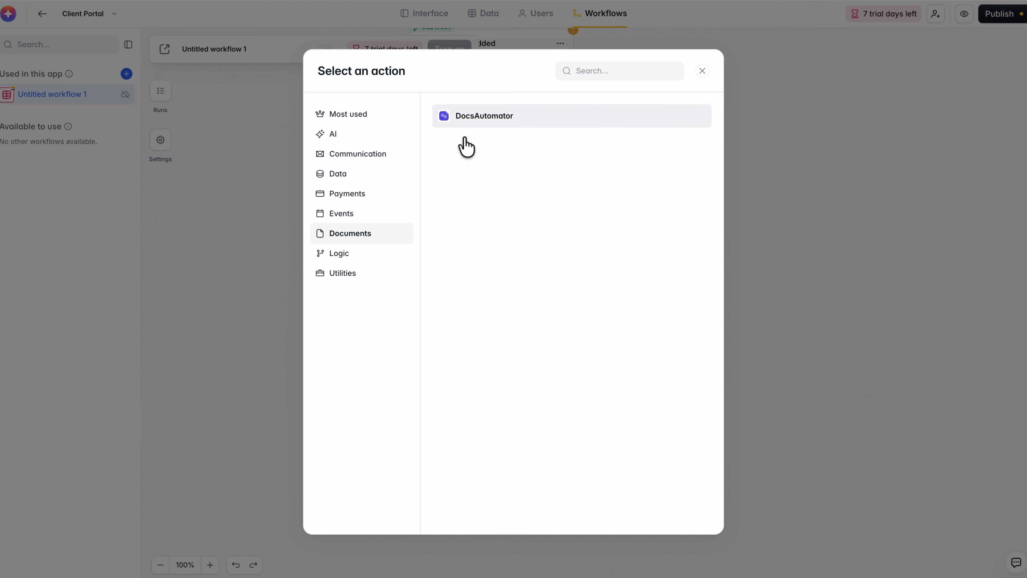
left_click(371, 253)
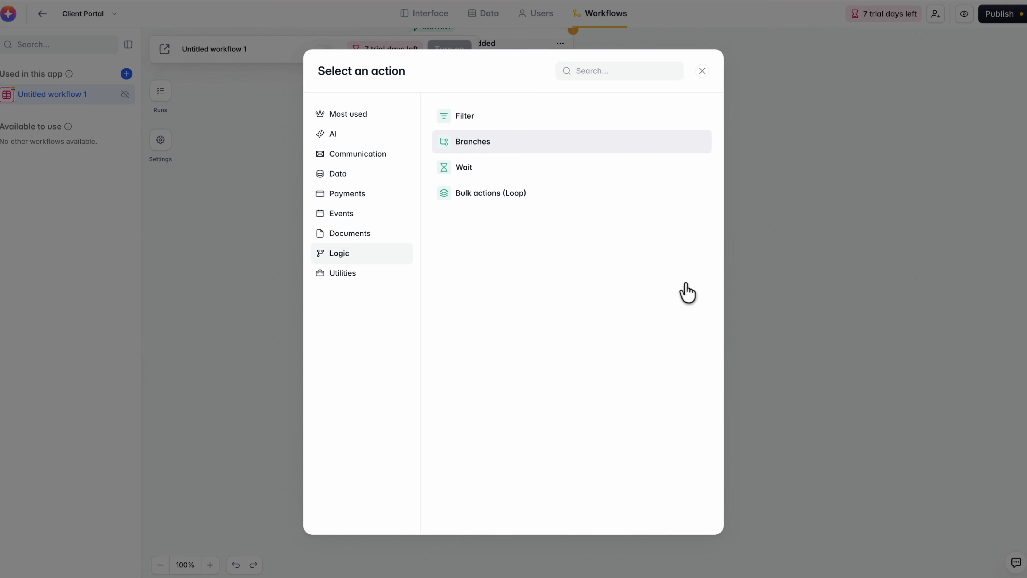
left_click(477, 140)
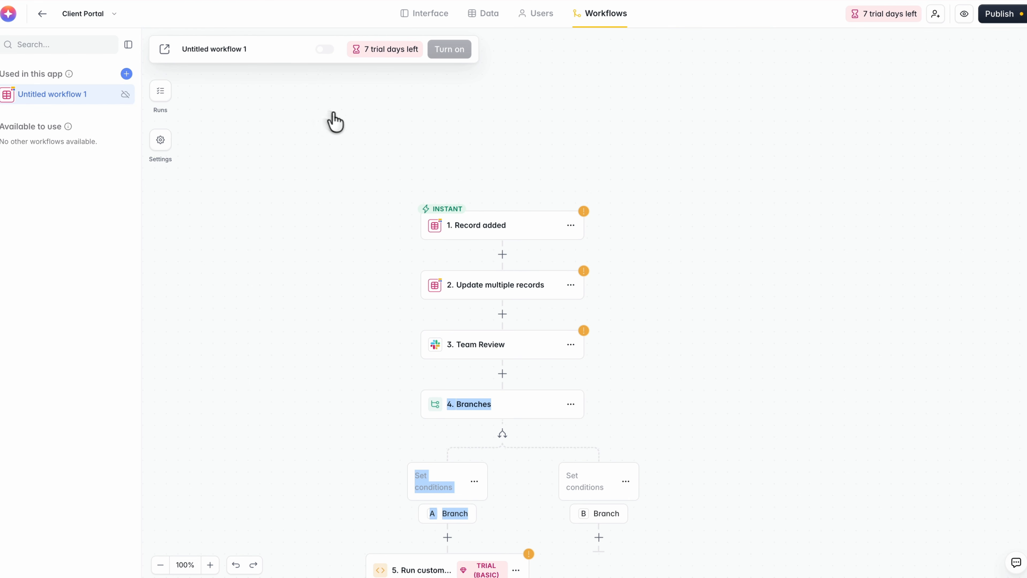
Examine the available workflow actions of the Events integrations Google Calendar, Calendly, Granola, Fathom and Zoom.
left_click(489, 235)
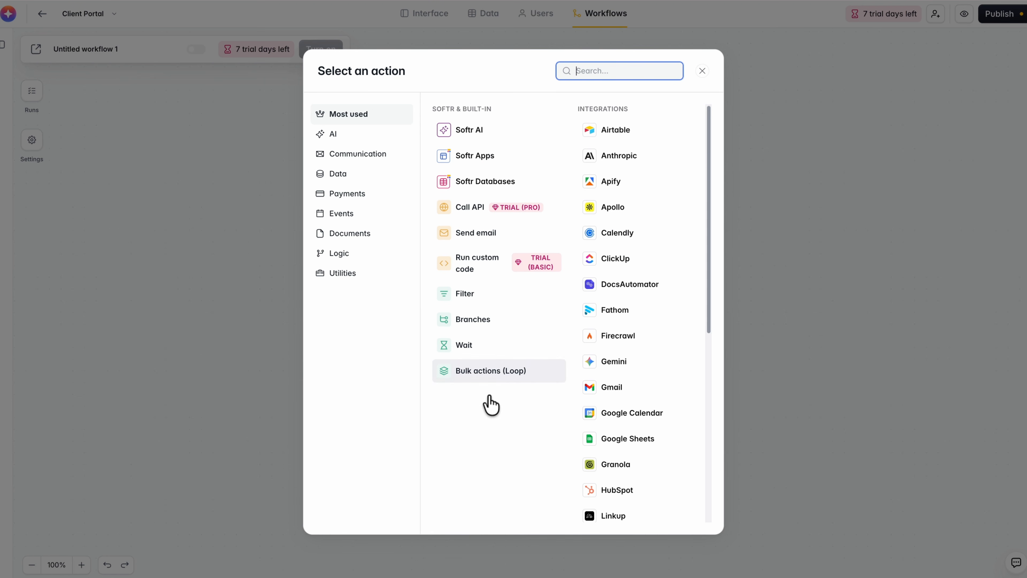
left_click(355, 218)
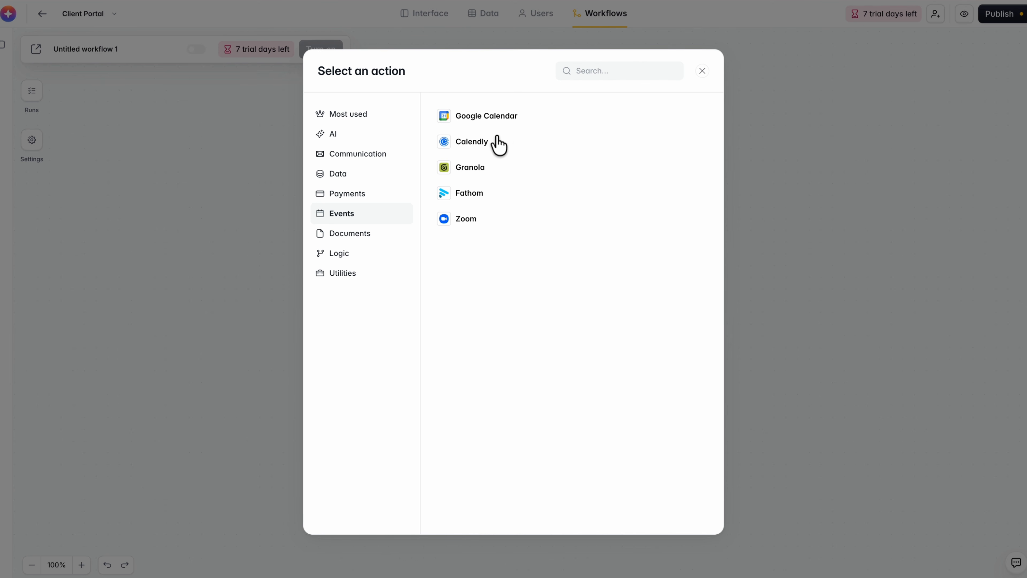
left_click(477, 115)
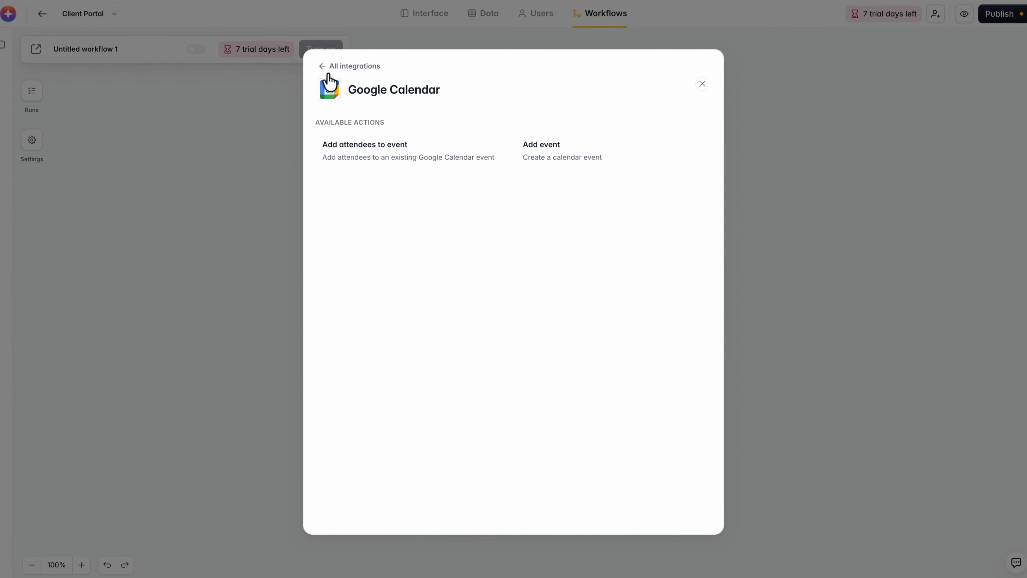
left_click(352, 66)
left_click(472, 141)
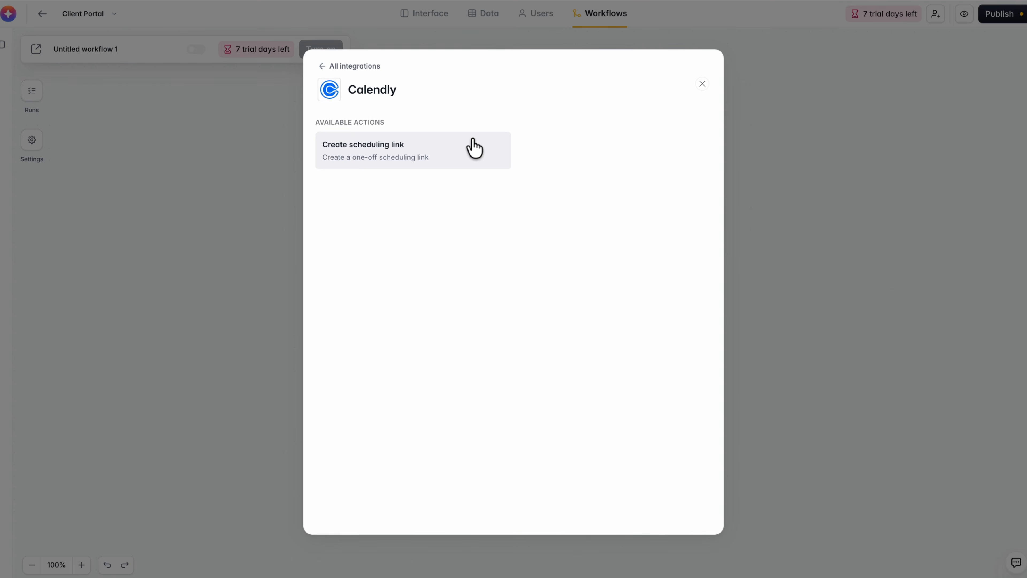
left_click(349, 66)
left_click(479, 169)
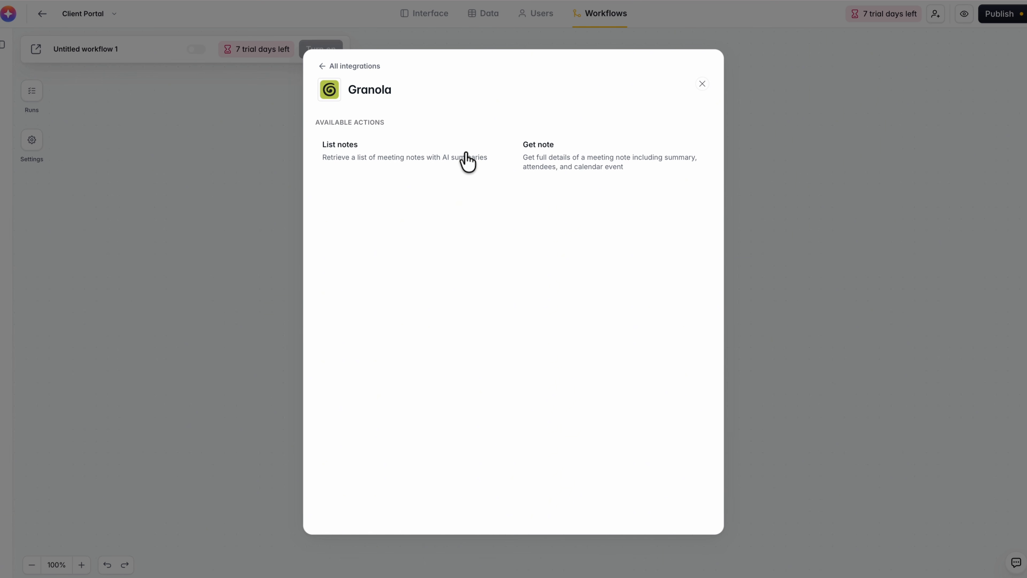
left_click(348, 66)
left_click(479, 192)
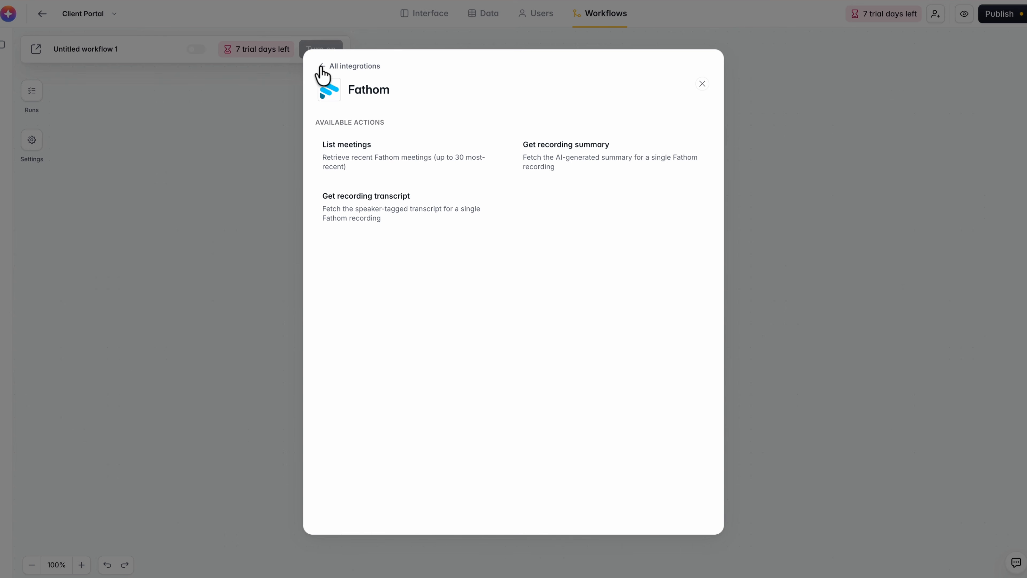
left_click(321, 66)
left_click(479, 221)
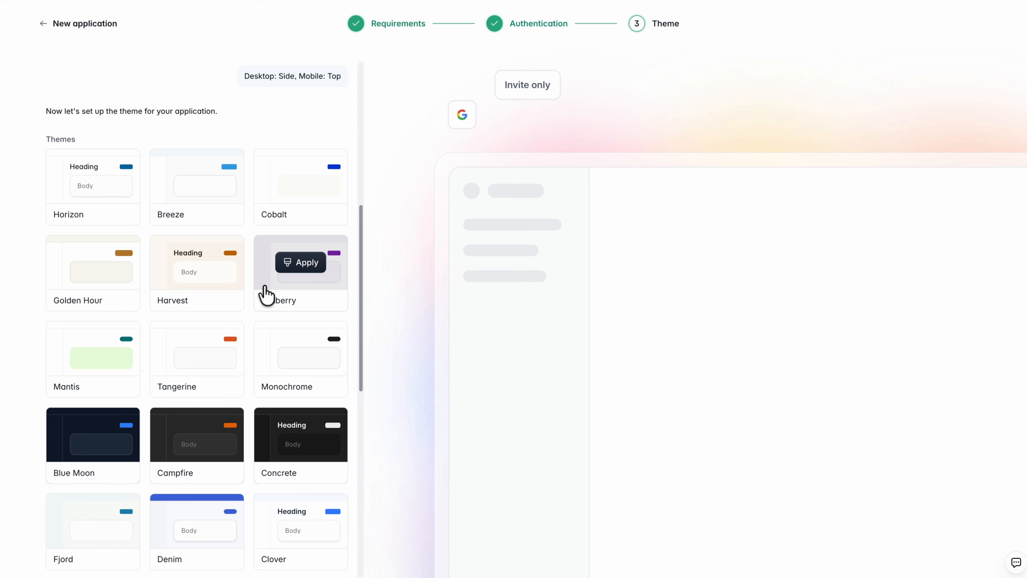
Apply the Harvest theme to the new application and look through the other available themes.
left_click(194, 264)
scroll(251, 275, "down", 10)
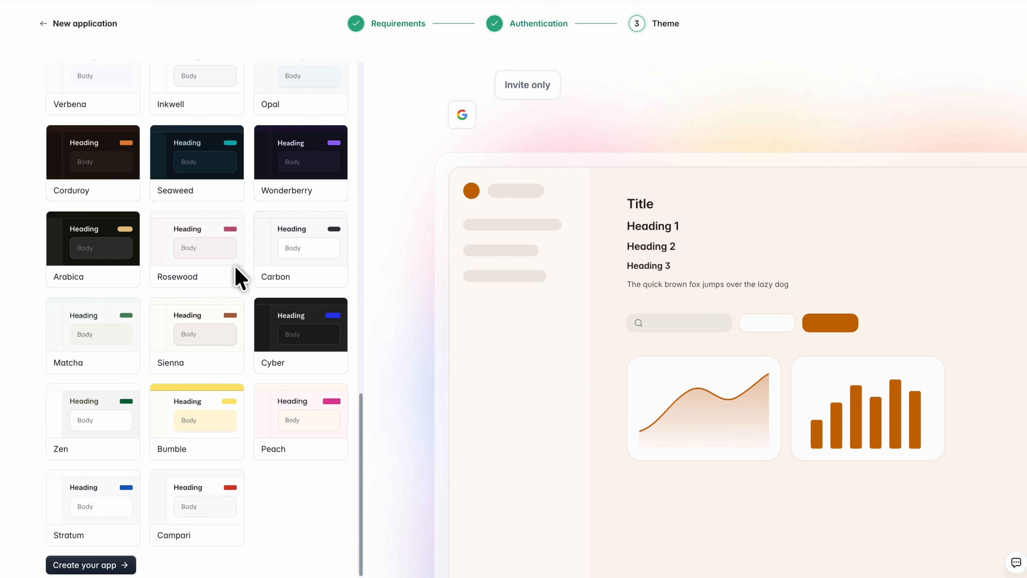
scroll(238, 417, "up", 9)
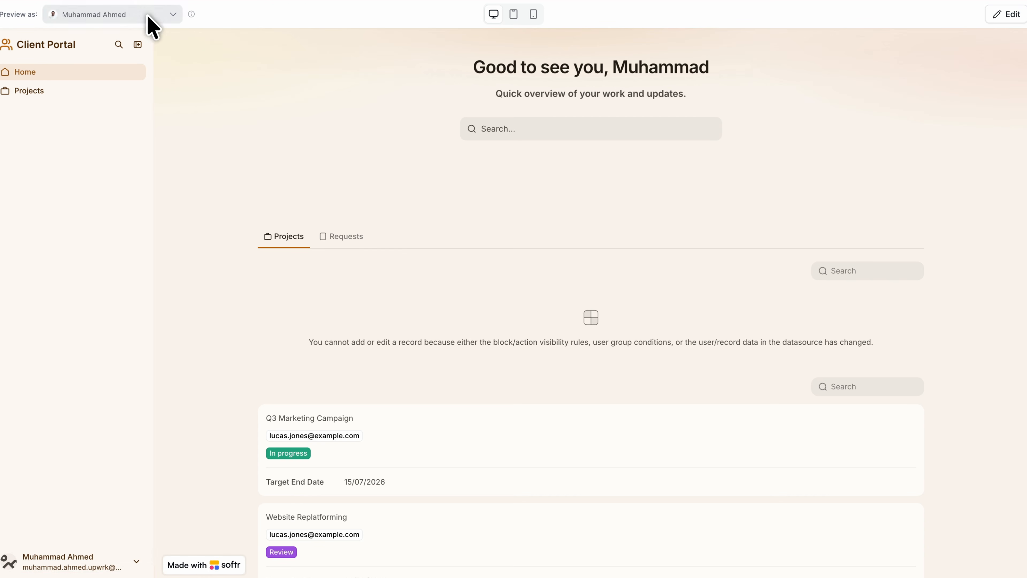
Preview the client portal as the first person in the Users list.
left_click(148, 17)
scroll(135, 142, "down", 1)
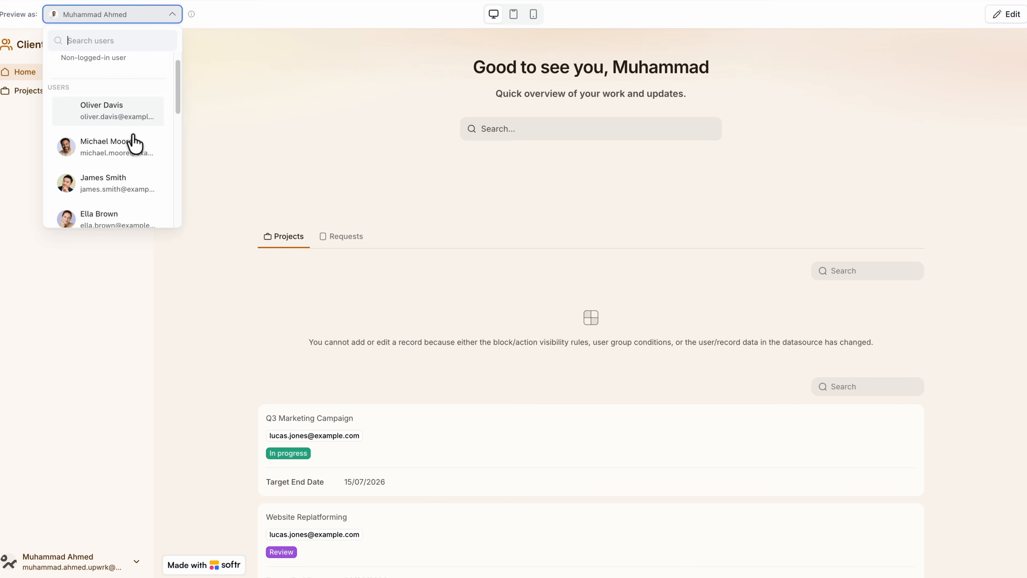
scroll(131, 167, "up", 1)
left_click(116, 127)
left_click(564, 324)
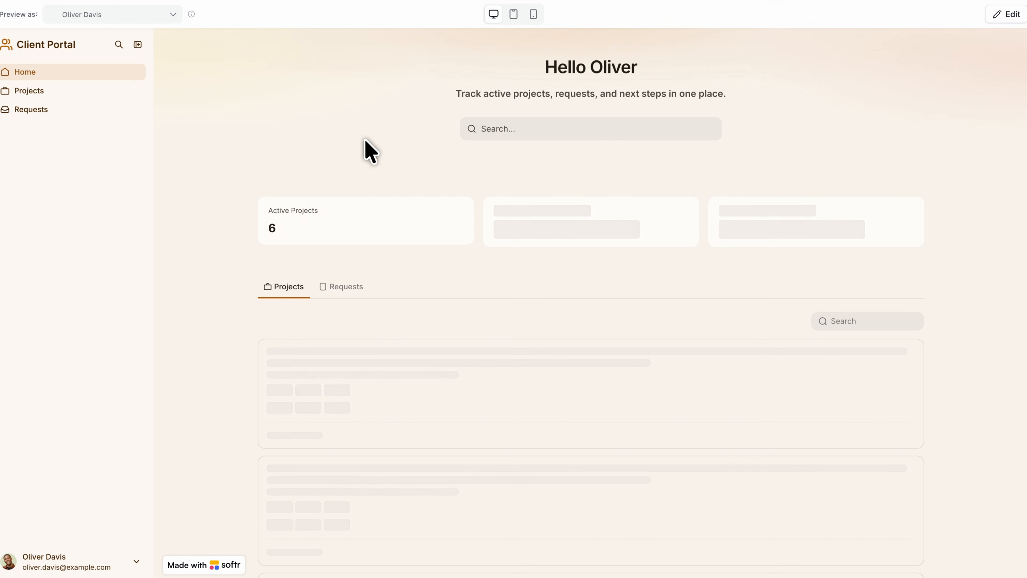
Move the Customer Support Portal Setup card from New to Under review on the Requests board.
scroll(408, 236, "down", 10)
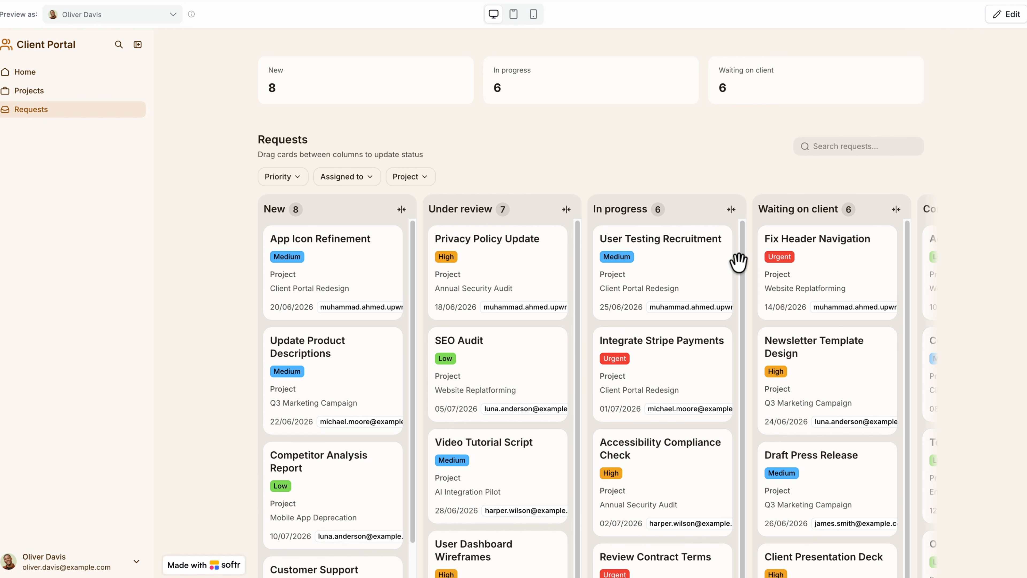
scroll(738, 262, "down", 8)
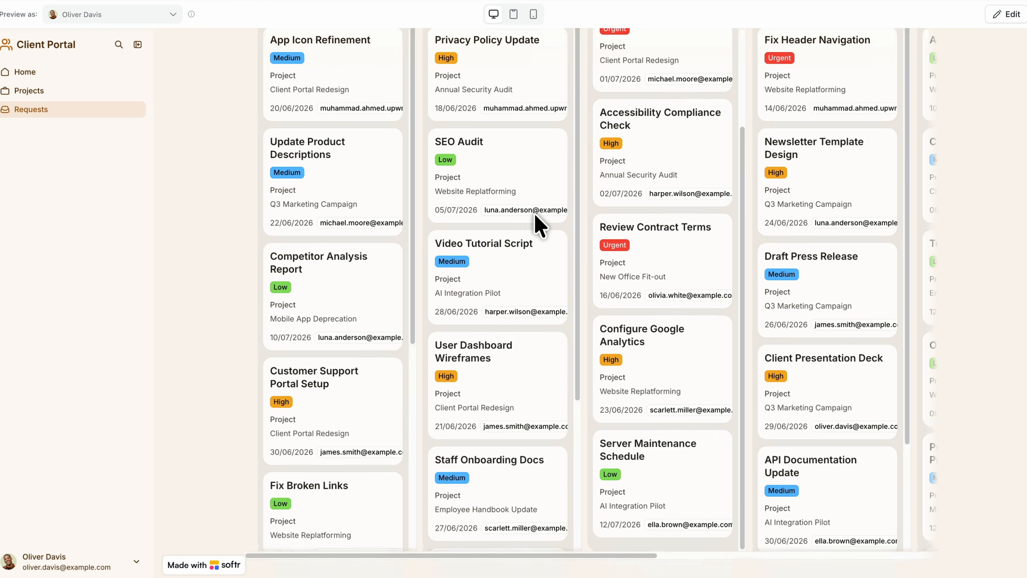
scroll(343, 202, "up", 4)
scroll(333, 202, "down", 10)
left_click_drag(332, 202, 467, 206)
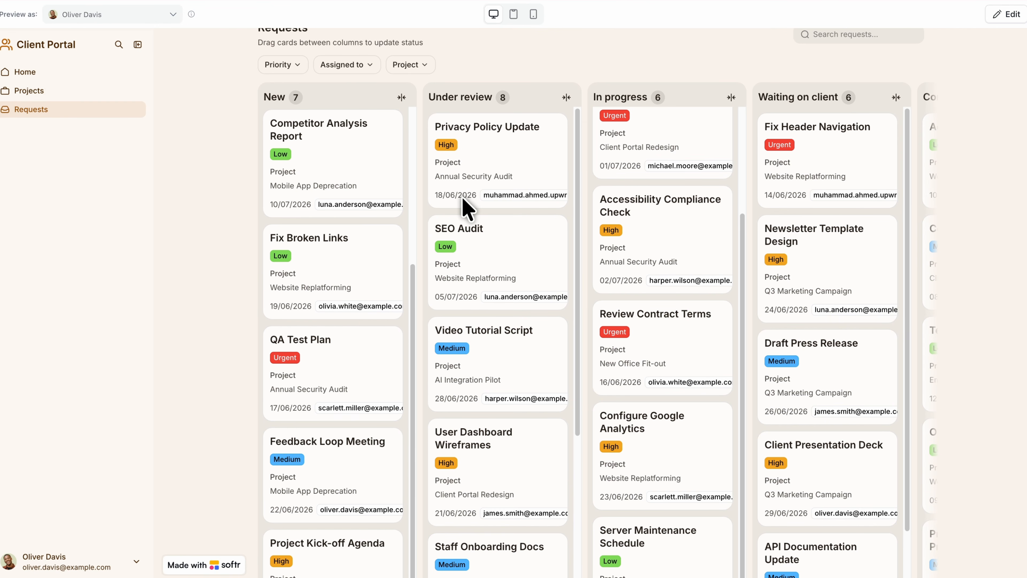
Move the Competitor Analysis Report card to In progress and the Review Contract Terms card to Waiting on client.
left_click_drag(333, 138, 635, 197)
scroll(655, 290, "down", 8)
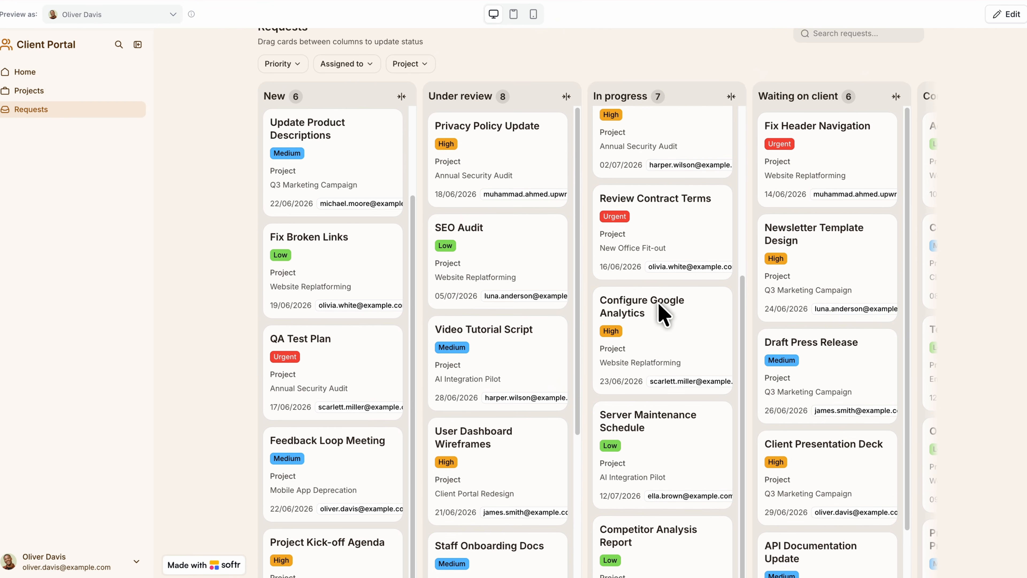
mouse_move(671, 243)
left_mouse_down()
mouse_move(758, 314)
mouse_move(786, 271)
left_mouse_up()
scroll(768, 324, "right", 10)
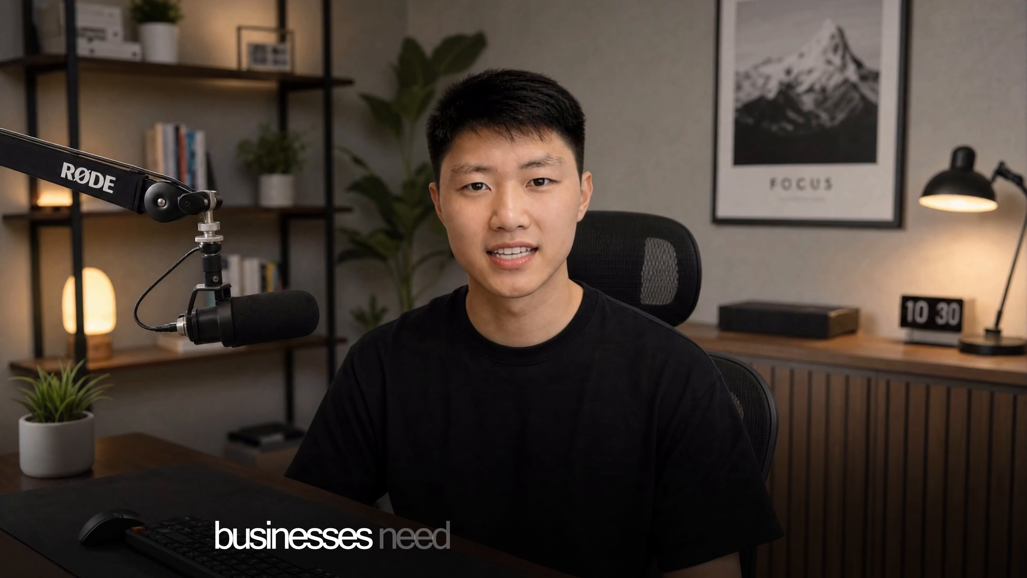